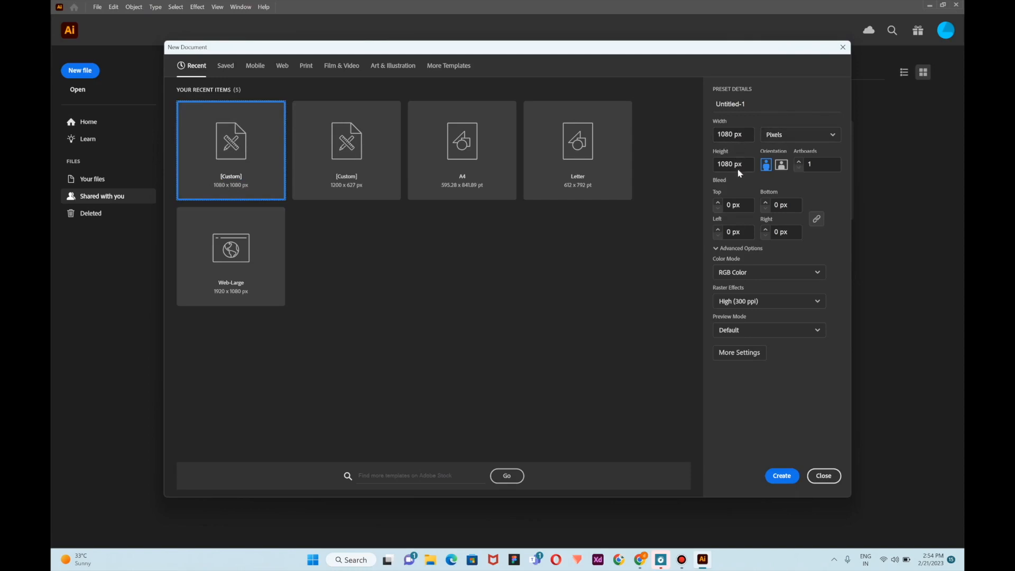
Create a new 1080 × 1080 px document with one artboard in RGB color mode
{"action": "left_click", "coordinate": [784, 478]}
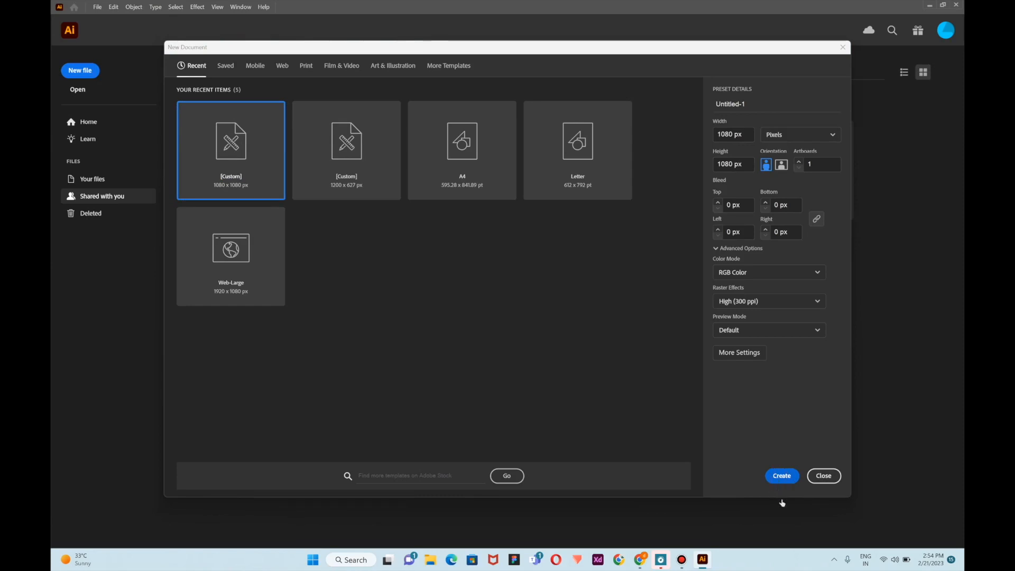
{"action": "left_click", "coordinate": [777, 475]}
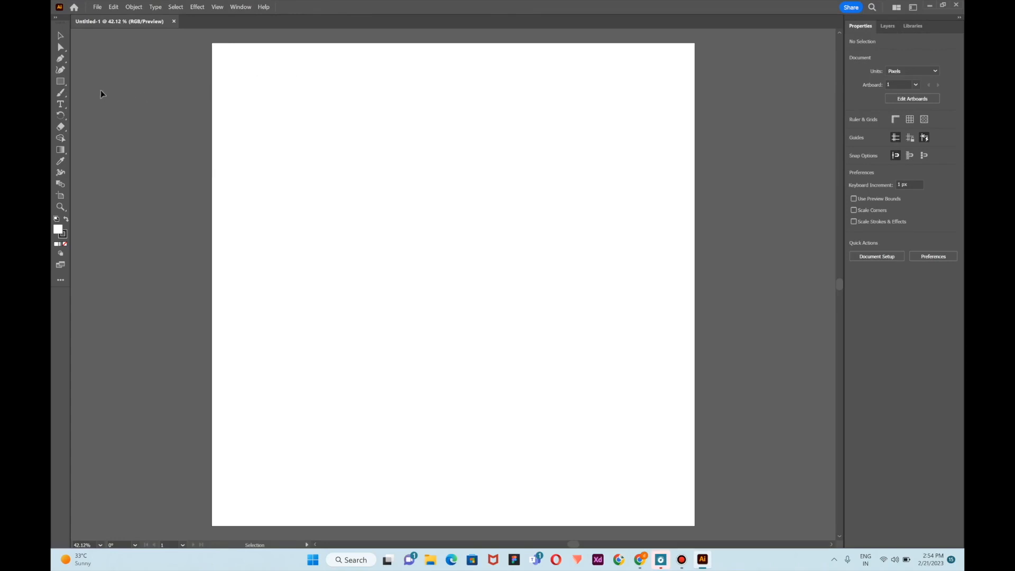
Draw a square with exact dimensions of 200 × 200 px in the upper part of the artboard
{"action": "left_click", "coordinate": [64, 83]}
{"action": "left_click_drag", "start_coordinate": [287, 118], "coordinate": [416, 196]}
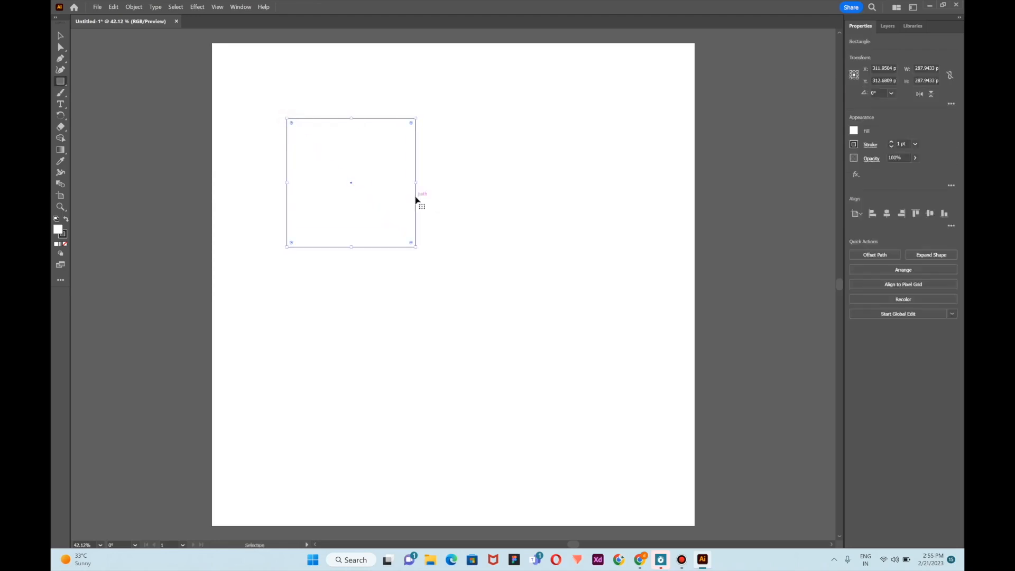
{"action": "key", "text": "Delete"}
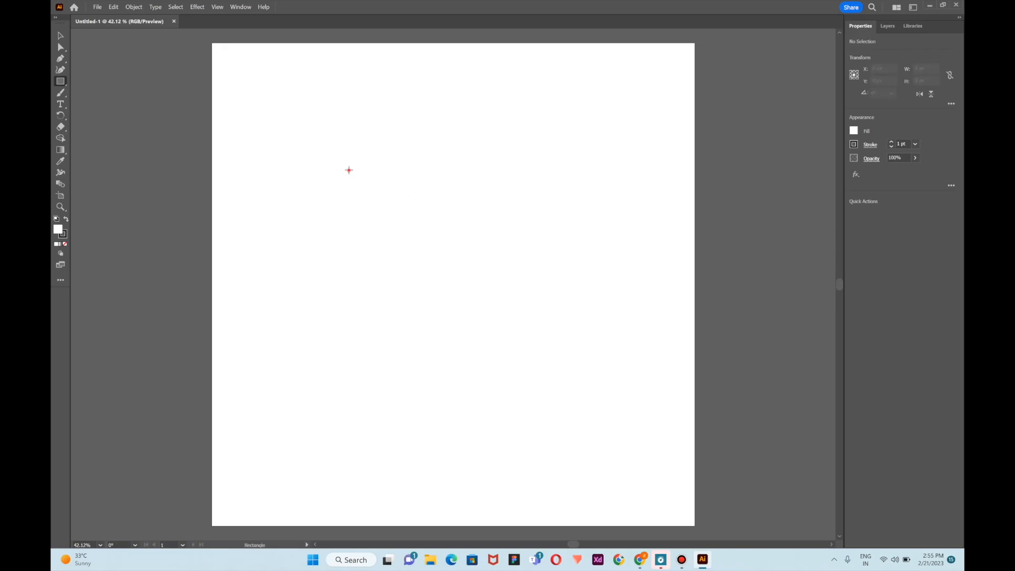
{"action": "left_click", "coordinate": [349, 170]}
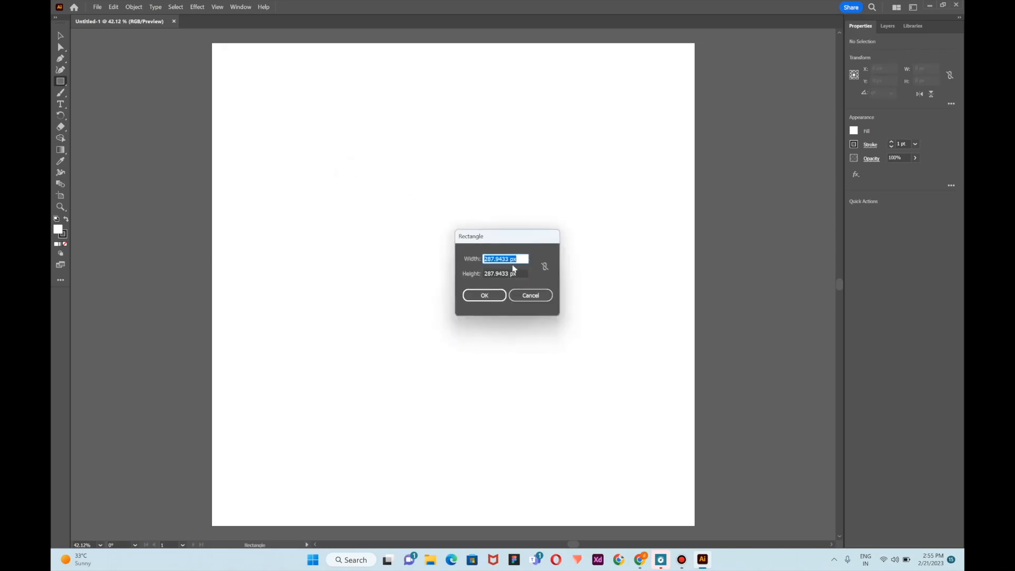
{"action": "left_click", "coordinate": [509, 259]}
{"action": "left_click_drag", "start_coordinate": [507, 275], "coordinate": [484, 275]}
{"action": "type", "text": "2"}
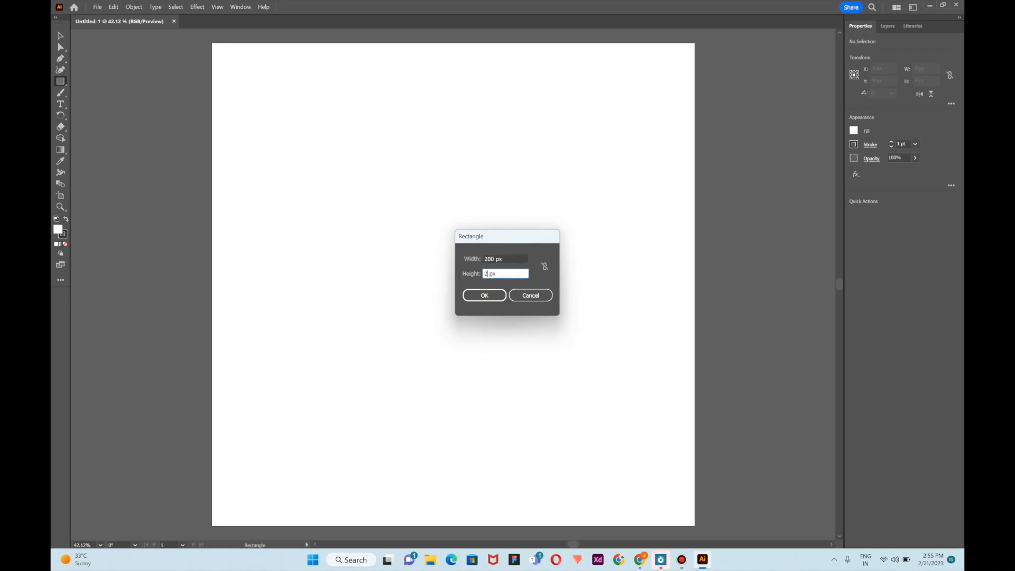
{"action": "type", "text": "00"}
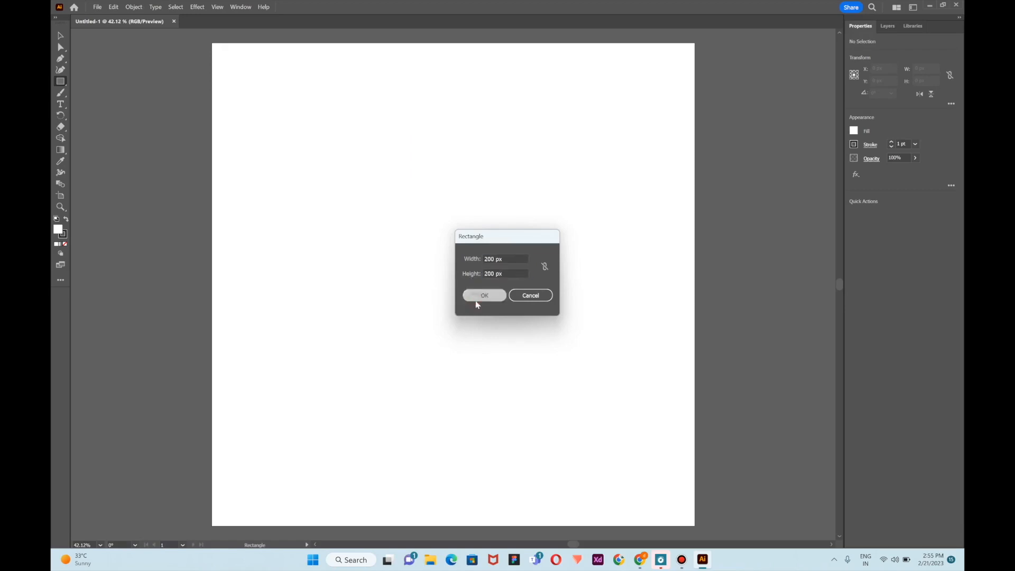
{"action": "left_click", "coordinate": [479, 296]}
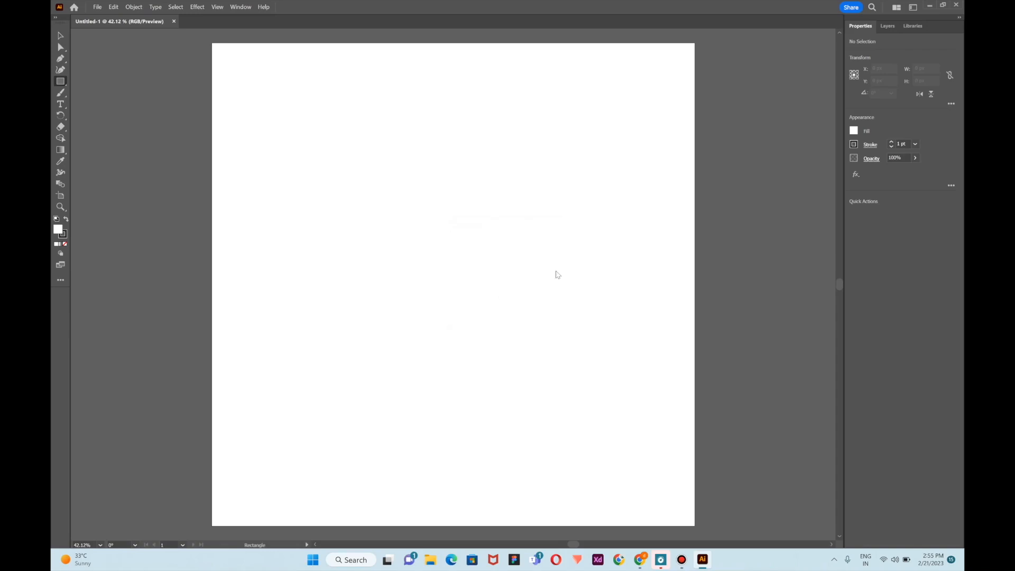
Remove the square's fill so only its 1 pt outline is left, and deselect it
{"action": "left_click", "coordinate": [853, 130]}
{"action": "left_click", "coordinate": [750, 165]}
{"action": "left_click", "coordinate": [772, 287]}
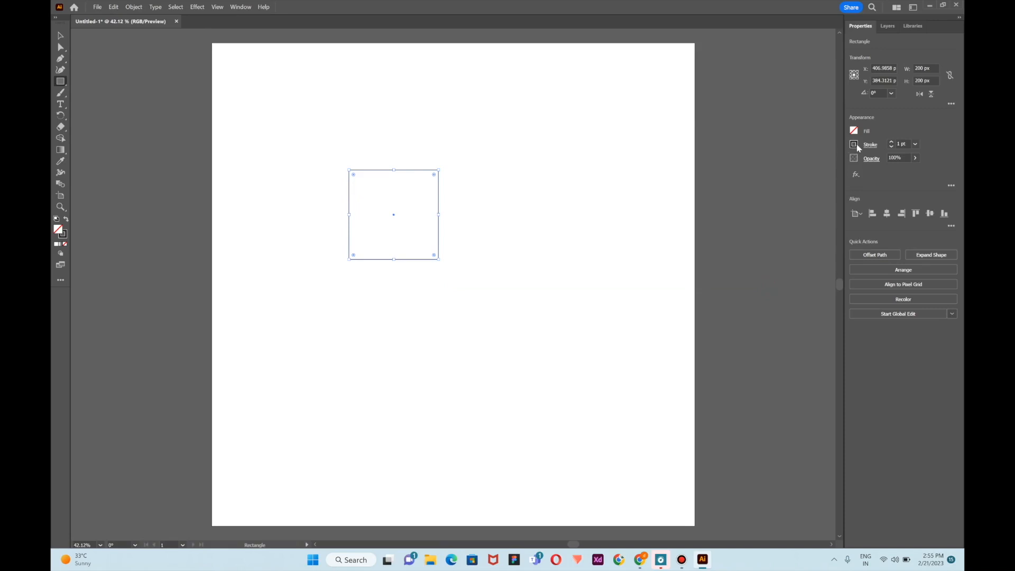
{"action": "left_click", "coordinate": [475, 225]}
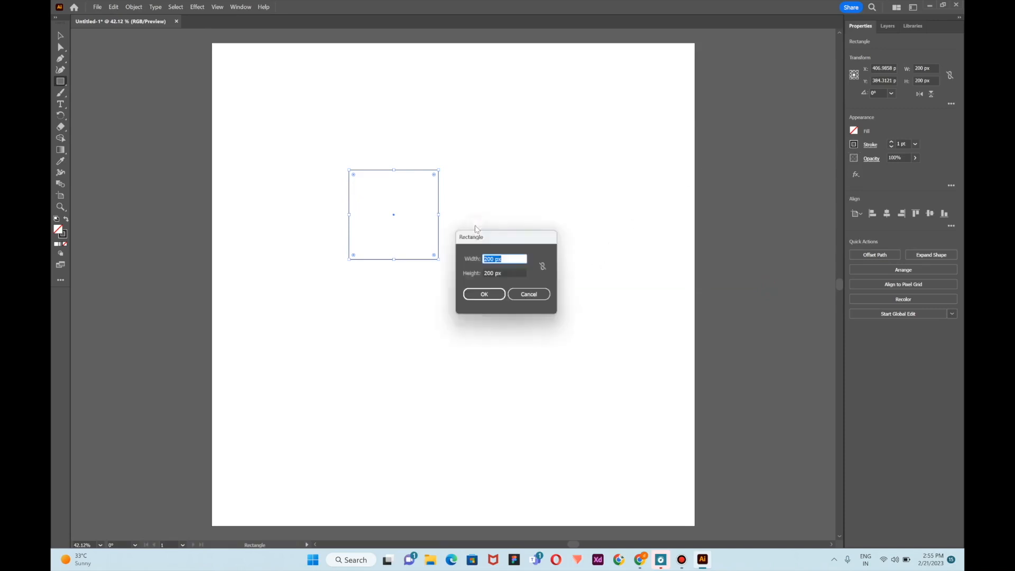
{"action": "left_click", "coordinate": [531, 293]}
{"action": "left_click", "coordinate": [60, 35]}
{"action": "scroll", "coordinate": [369, 243], "scroll_direction": "up", "scroll_amount": 2}
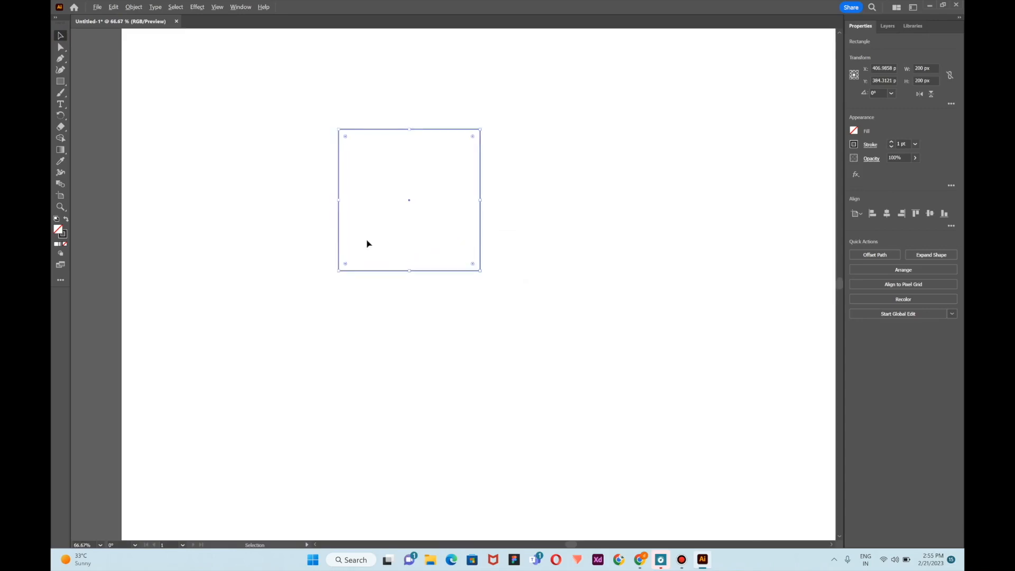
{"action": "left_click", "coordinate": [610, 179]}
{"action": "scroll", "coordinate": [456, 134], "scroll_direction": "up", "scroll_amount": 2}
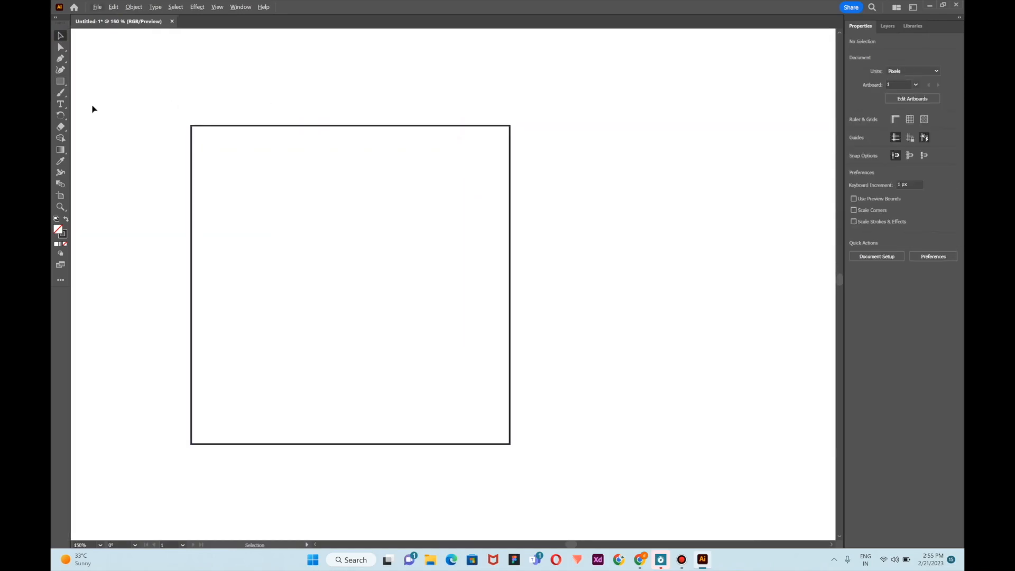
Draw a circle with exact dimensions of 200 × 200 px using the Ellipse tool
{"action": "right_click", "coordinate": [64, 87]}
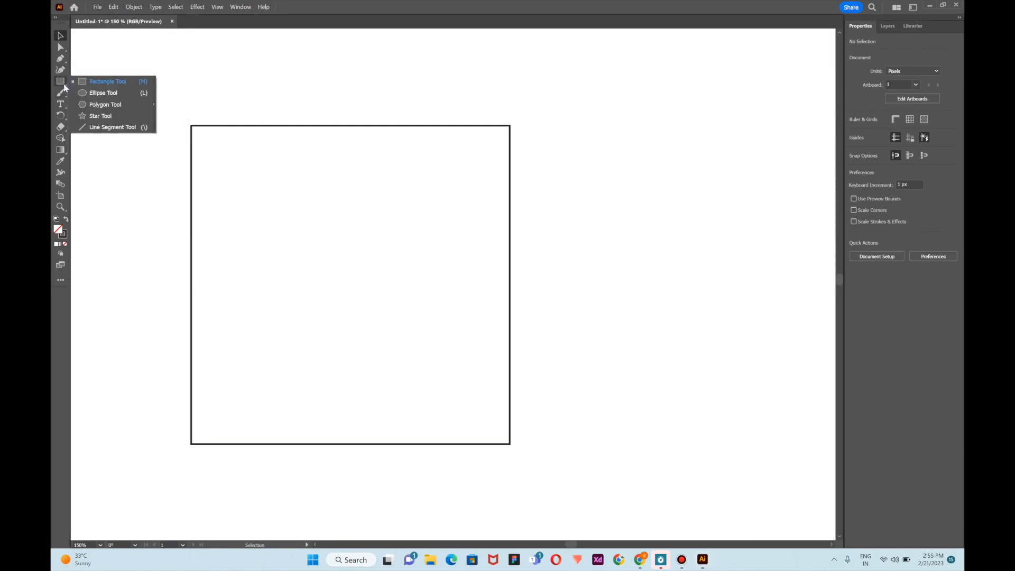
{"action": "left_click", "coordinate": [90, 93]}
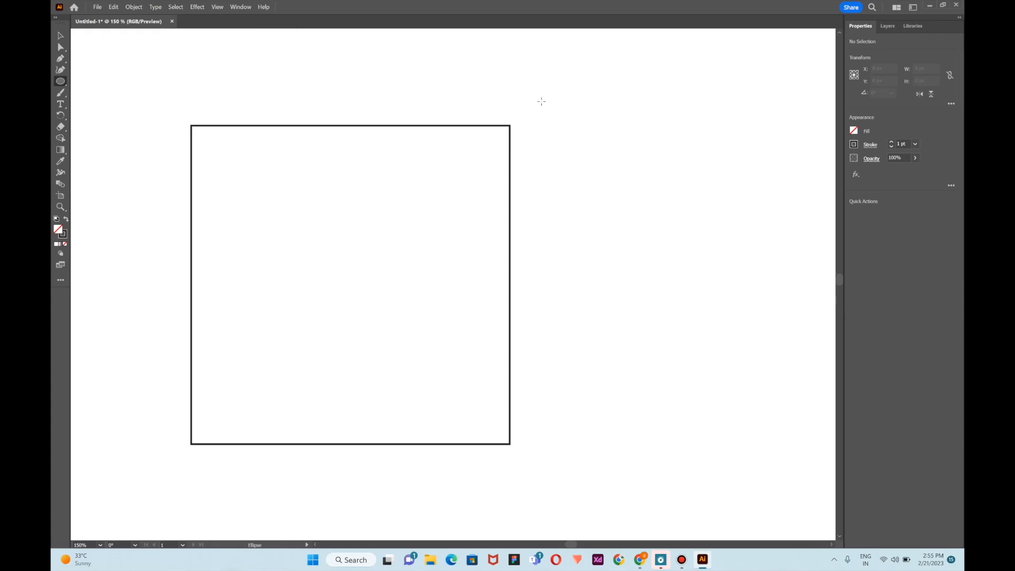
{"action": "left_click_drag", "start_coordinate": [284, 58], "coordinate": [462, 121]}
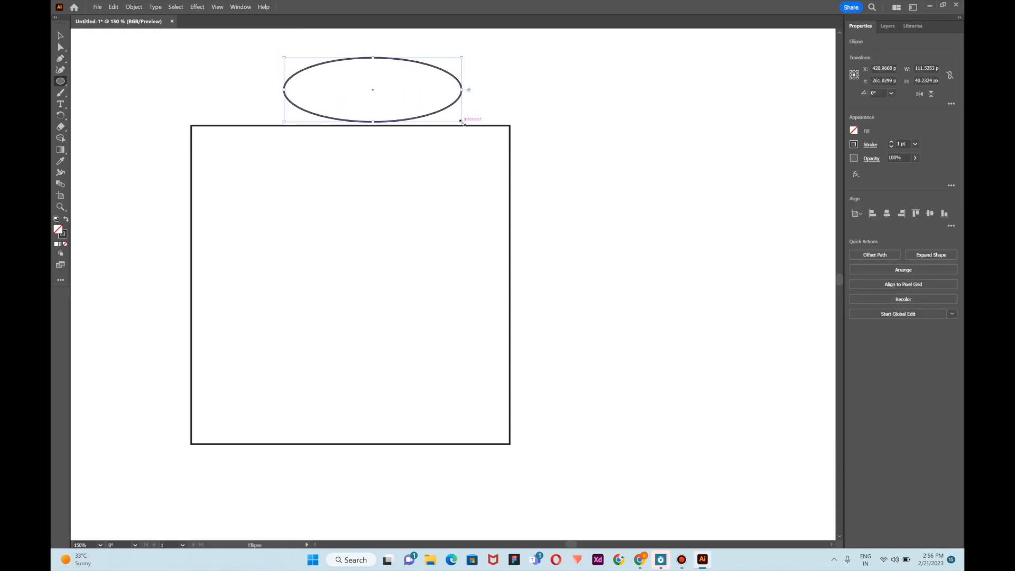
{"action": "key", "text": "ctrl+z"}
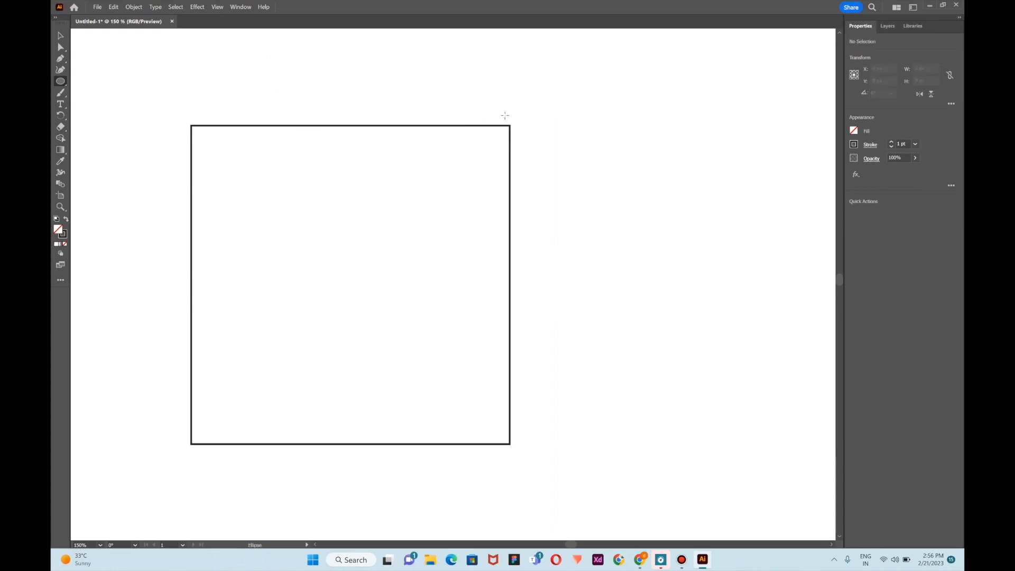
{"action": "left_click_drag", "start_coordinate": [237, 149], "coordinate": [493, 351]}
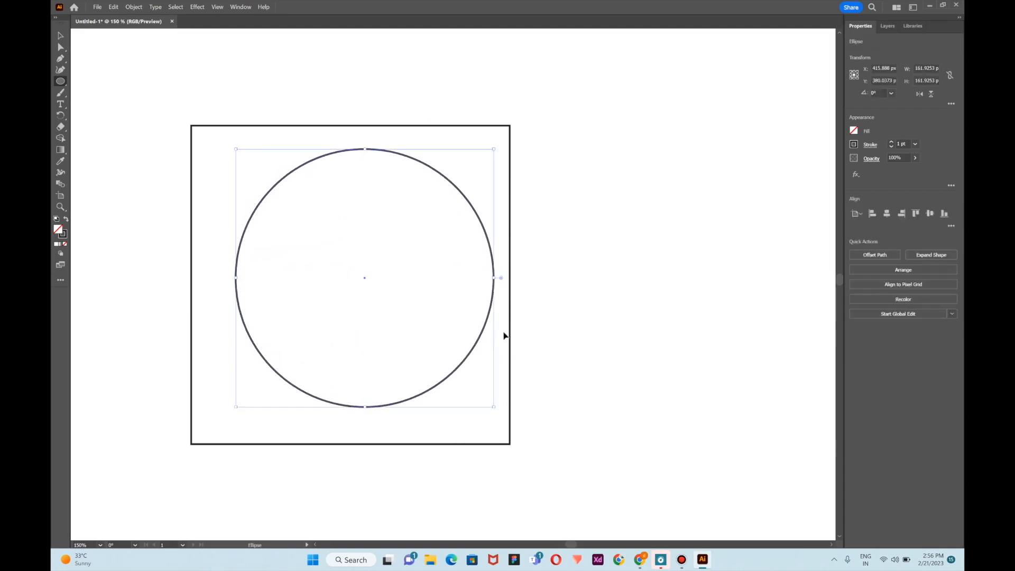
{"action": "key", "text": "ctrl+z"}
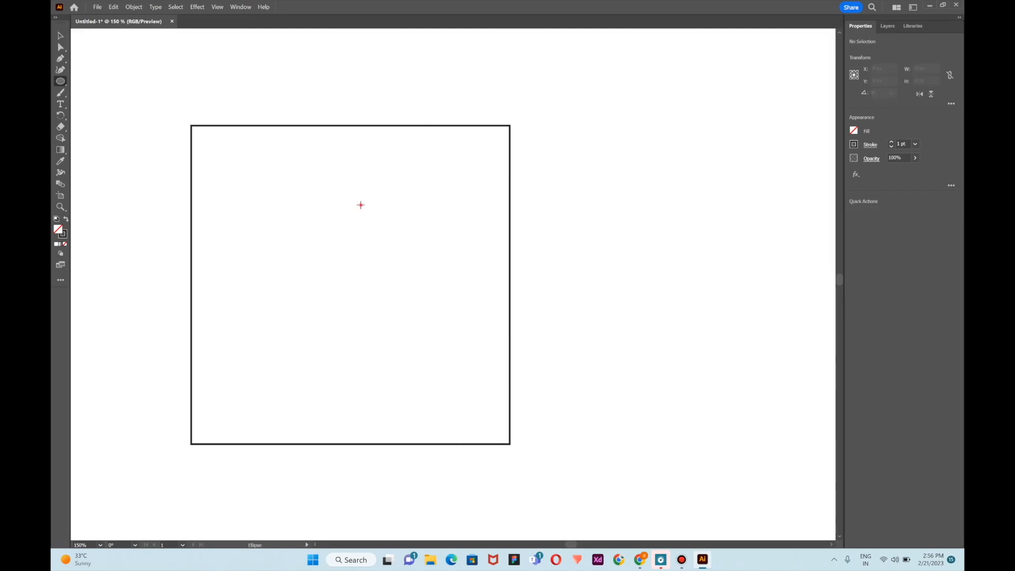
{"action": "left_click", "coordinate": [361, 205]}
{"action": "key", "text": "BackSpace"}
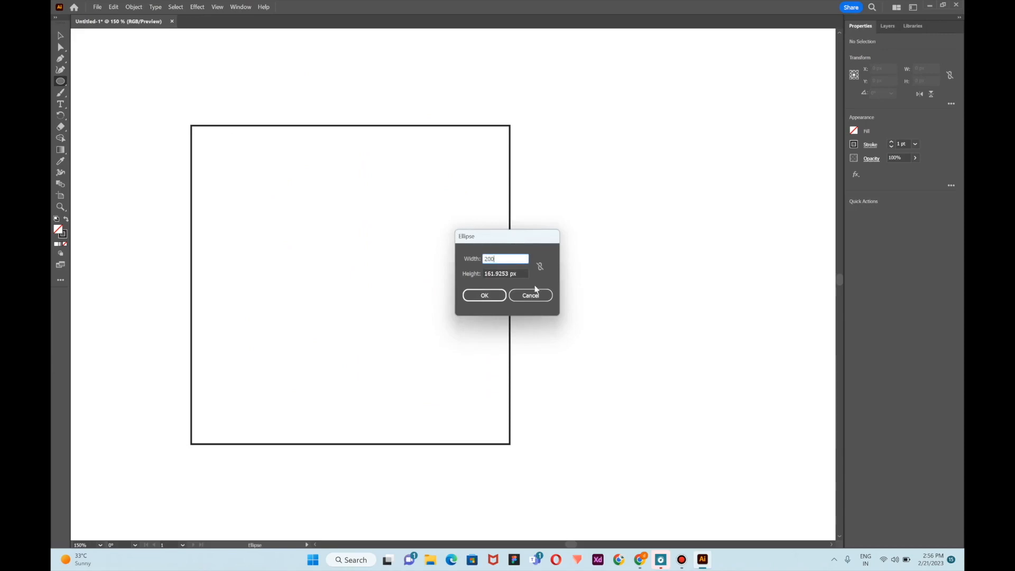
{"action": "key", "text": "Tab"}
{"action": "type", "text": "20"}
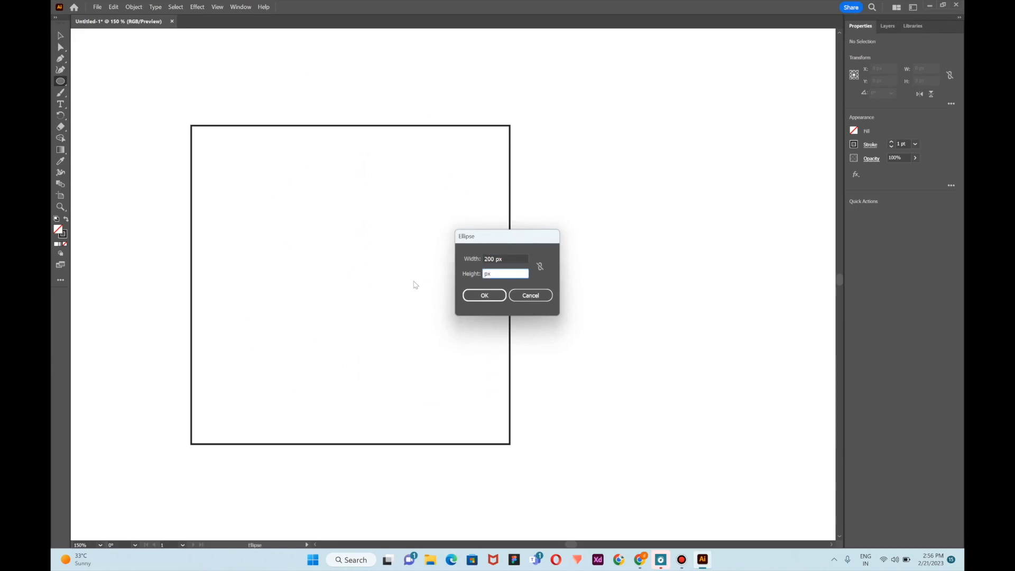
{"action": "left_click", "coordinate": [495, 299]}
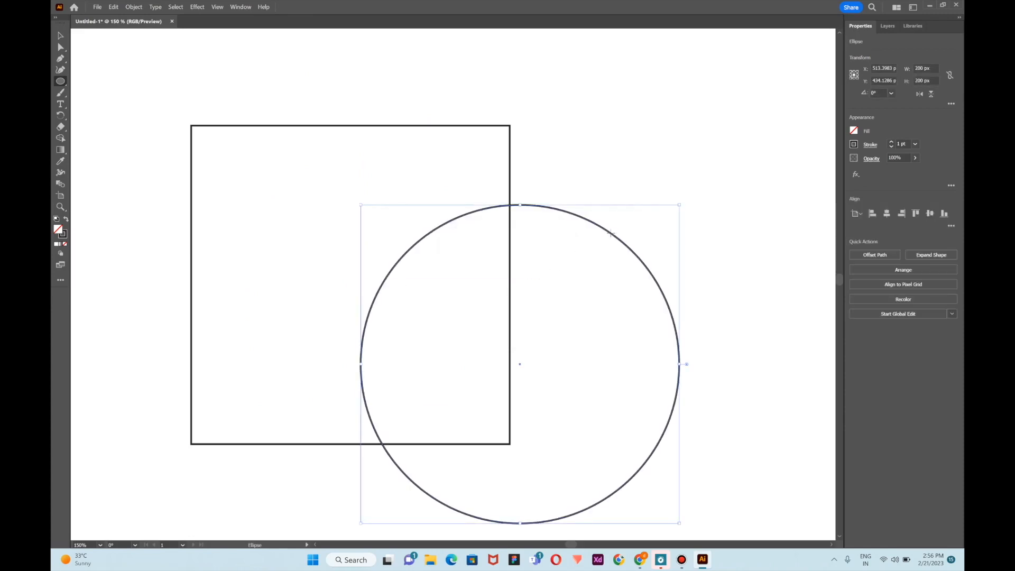
Move the circle into the square so that it touches all four sides, and deselect it
{"action": "left_click", "coordinate": [60, 36]}
{"action": "left_click_drag", "start_coordinate": [568, 213], "coordinate": [400, 137]}
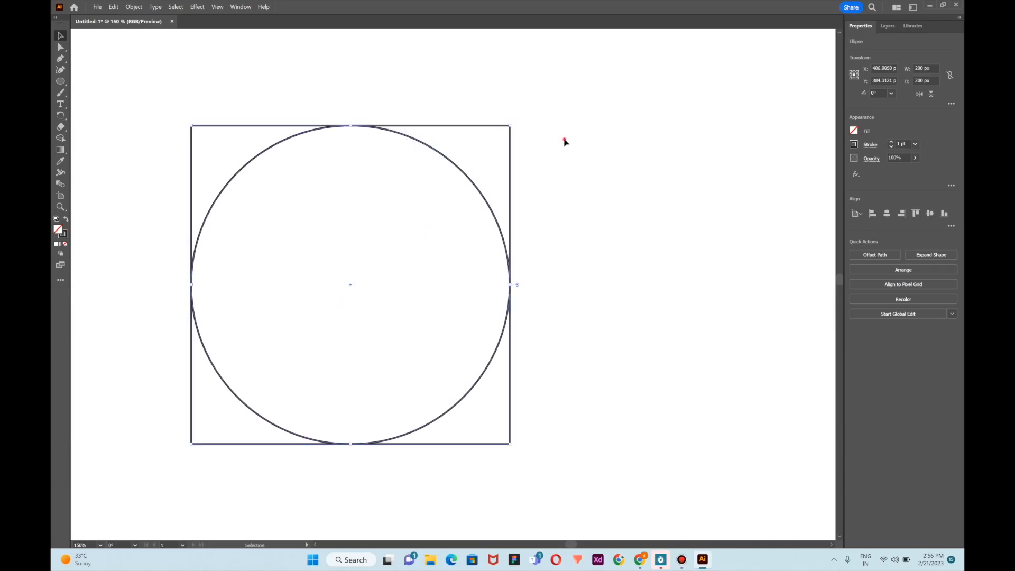
{"action": "left_click", "coordinate": [497, 68]}
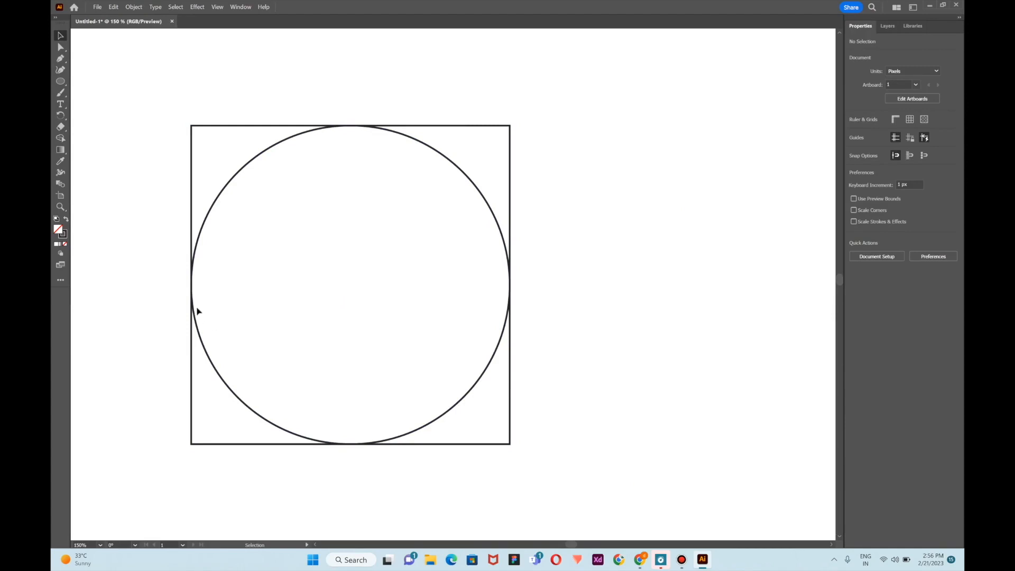
Draw a vertical and a horizontal 200 px line through the circle's center, each spanning the square from side to side
{"action": "right_click", "coordinate": [62, 83]}
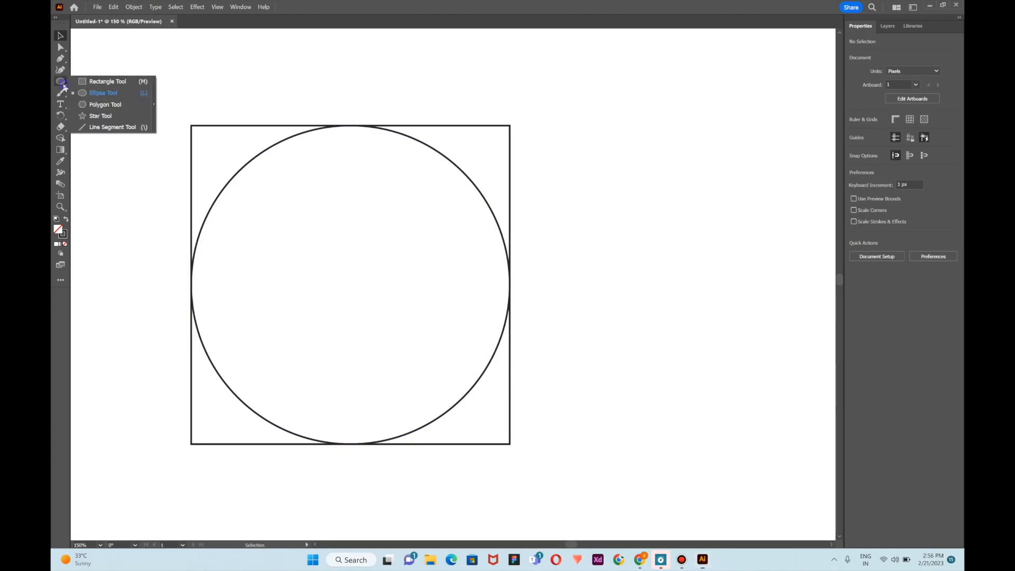
{"action": "left_click", "coordinate": [117, 129]}
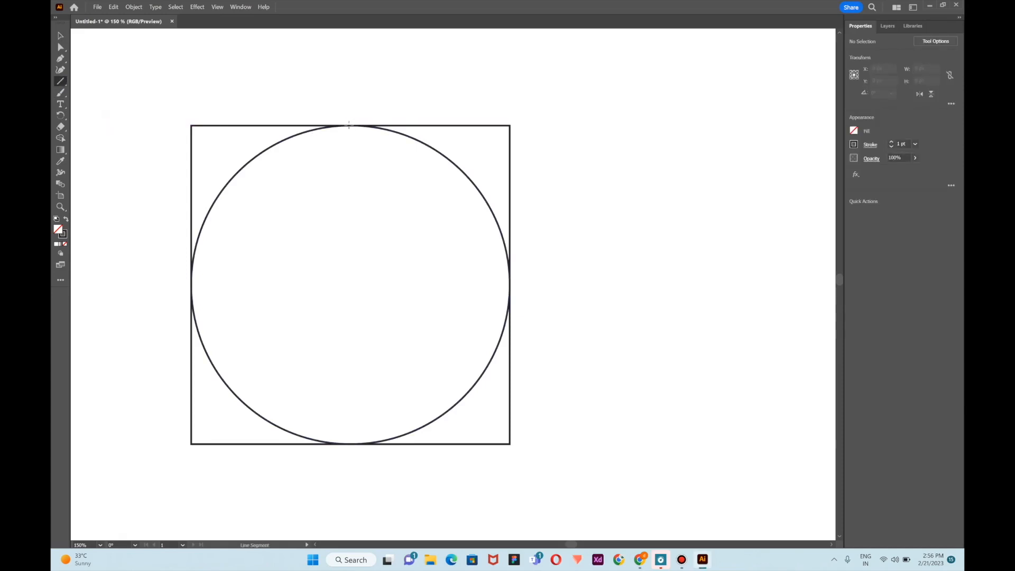
{"action": "left_click_drag", "start_coordinate": [351, 125], "coordinate": [394, 445]}
{"action": "key", "text": "shift"}
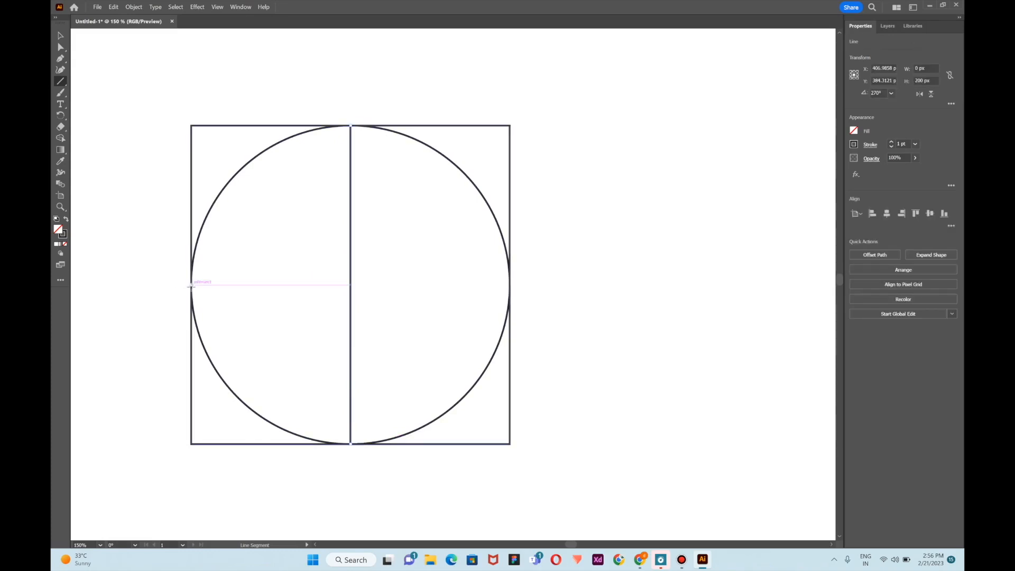
{"action": "left_click_drag", "start_coordinate": [191, 284], "coordinate": [510, 284]}
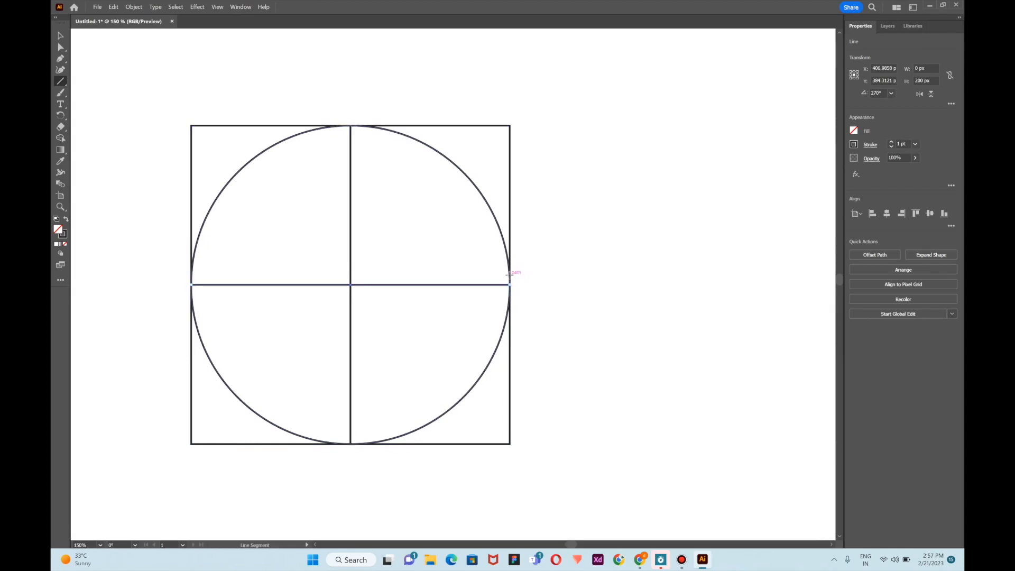
{"action": "key", "text": "v"}
{"action": "left_click", "coordinate": [603, 211]}
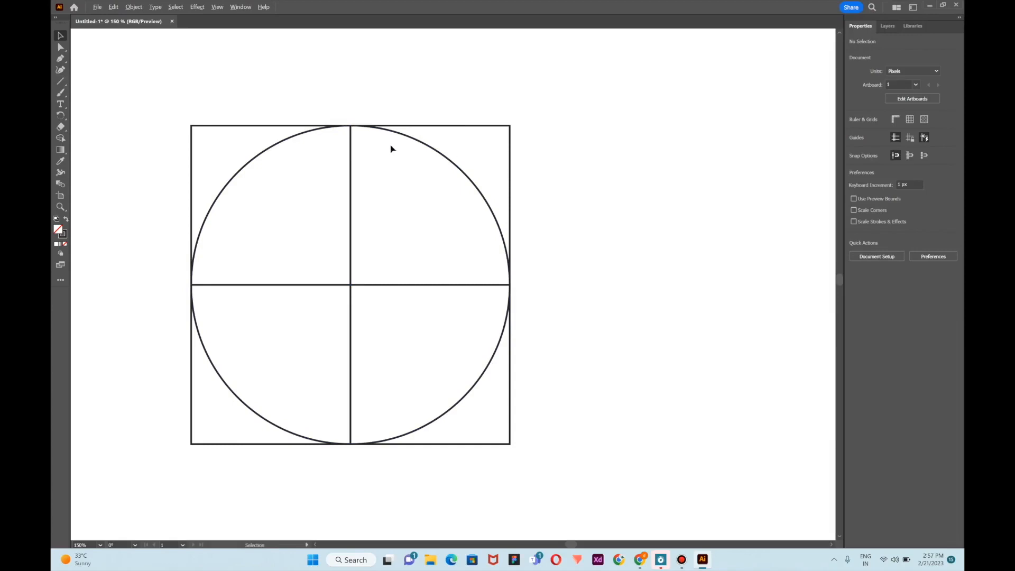
Examine closely where the circle and the two center lines meet the square's sides
{"action": "scroll", "coordinate": [354, 131], "scroll_direction": "up", "scroll_amount": 4}
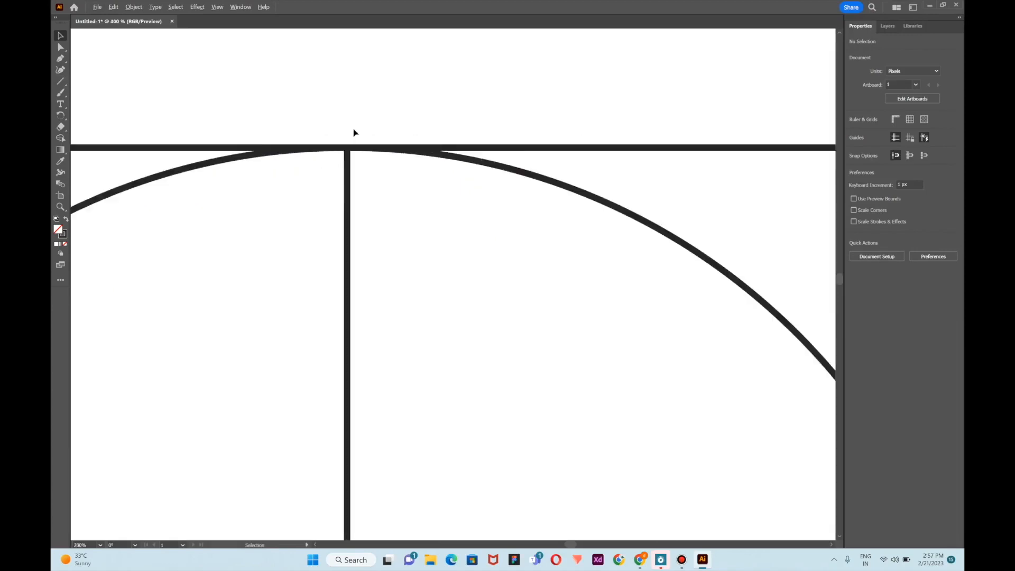
{"action": "scroll", "coordinate": [338, 185], "scroll_direction": "down", "scroll_amount": 4}
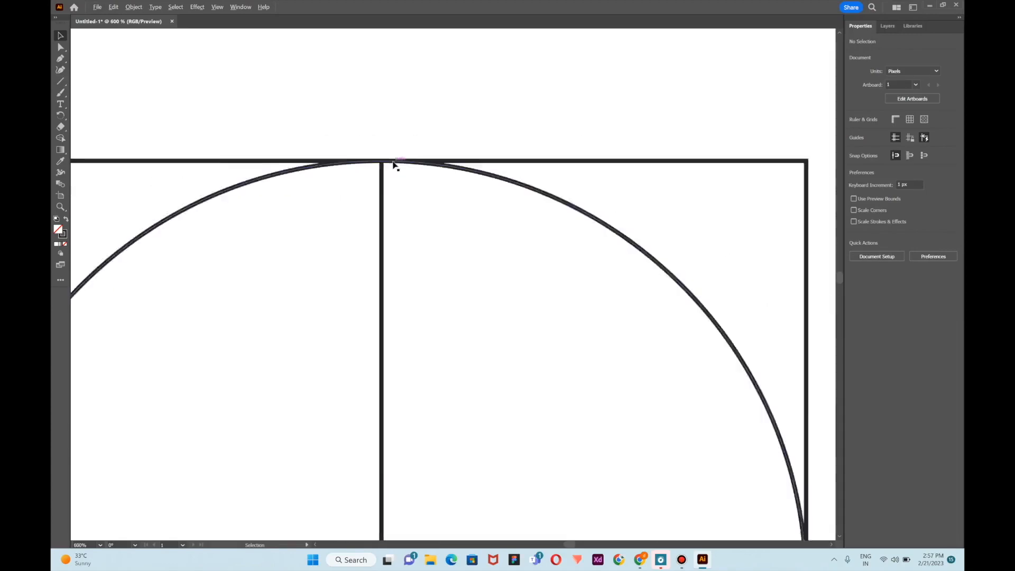
{"action": "scroll", "coordinate": [474, 248], "scroll_direction": "up", "scroll_amount": 4}
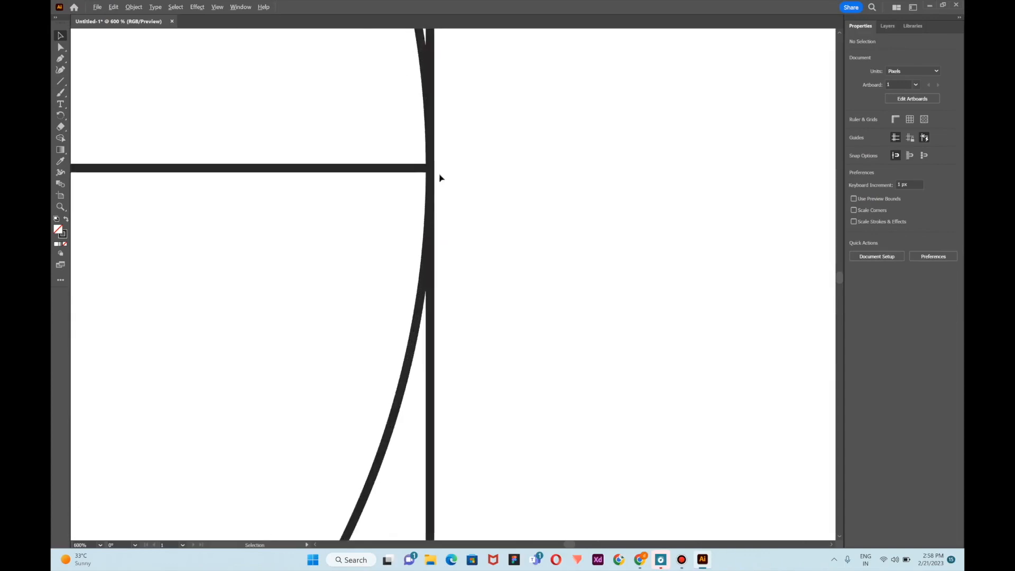
{"action": "scroll", "coordinate": [179, 344], "scroll_direction": "down", "scroll_amount": 4}
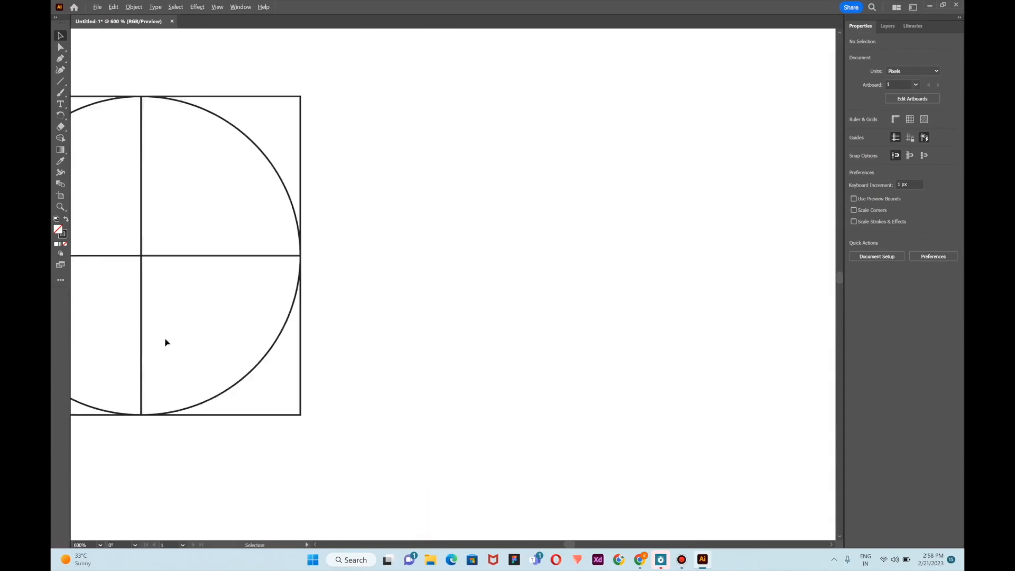
{"action": "scroll", "coordinate": [133, 393], "scroll_direction": "up", "scroll_amount": 4}
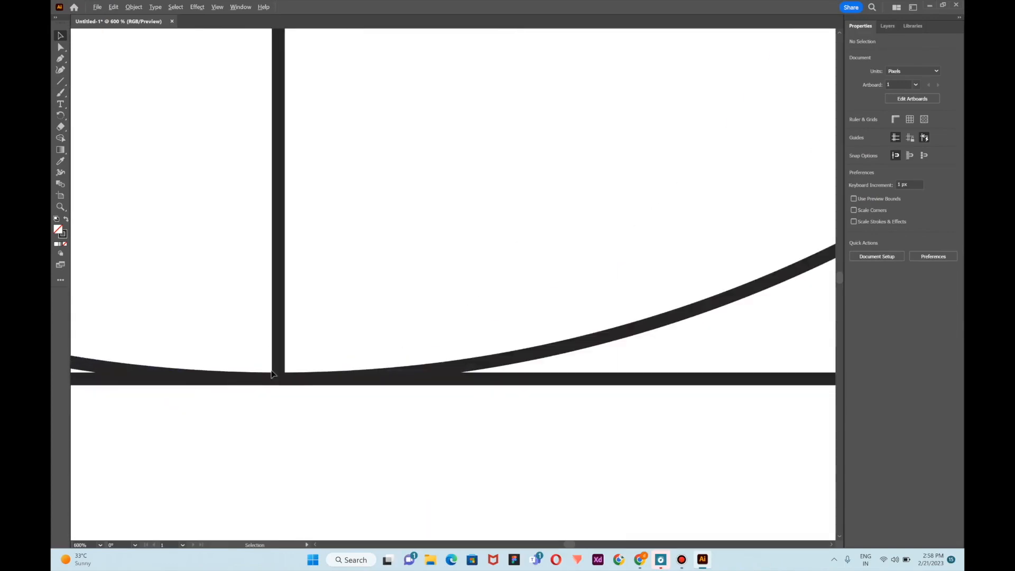
{"action": "scroll", "coordinate": [250, 370], "scroll_direction": "down", "scroll_amount": 1}
{"action": "scroll", "coordinate": [249, 370], "scroll_direction": "down", "scroll_amount": 5}
{"action": "scroll", "coordinate": [190, 268], "scroll_direction": "left", "scroll_amount": 2}
{"action": "scroll", "coordinate": [178, 260], "scroll_direction": "up", "scroll_amount": 4}
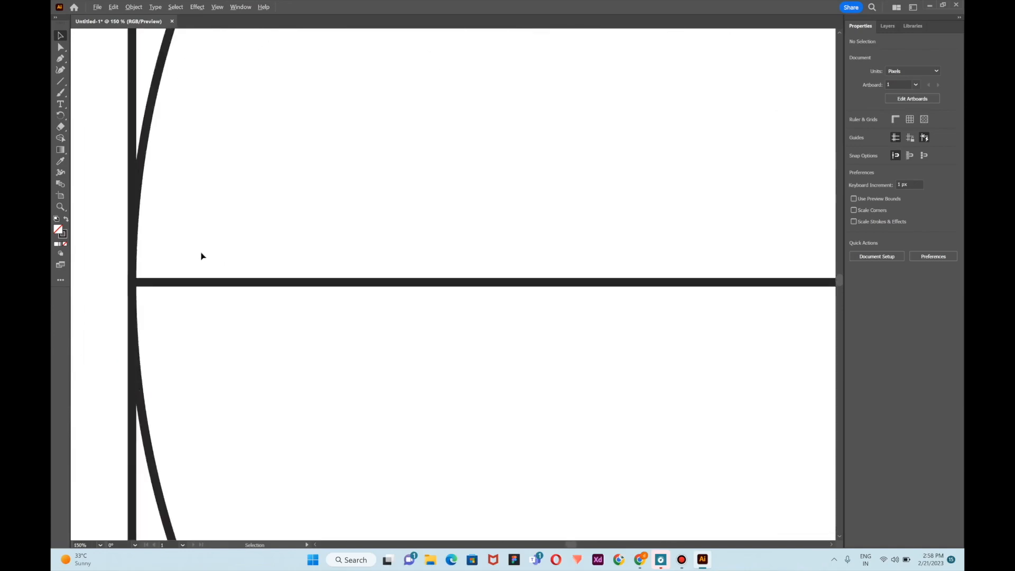
{"action": "scroll", "coordinate": [116, 277], "scroll_direction": "up", "scroll_amount": 1}
{"action": "scroll", "coordinate": [116, 275], "scroll_direction": "down", "scroll_amount": 5}
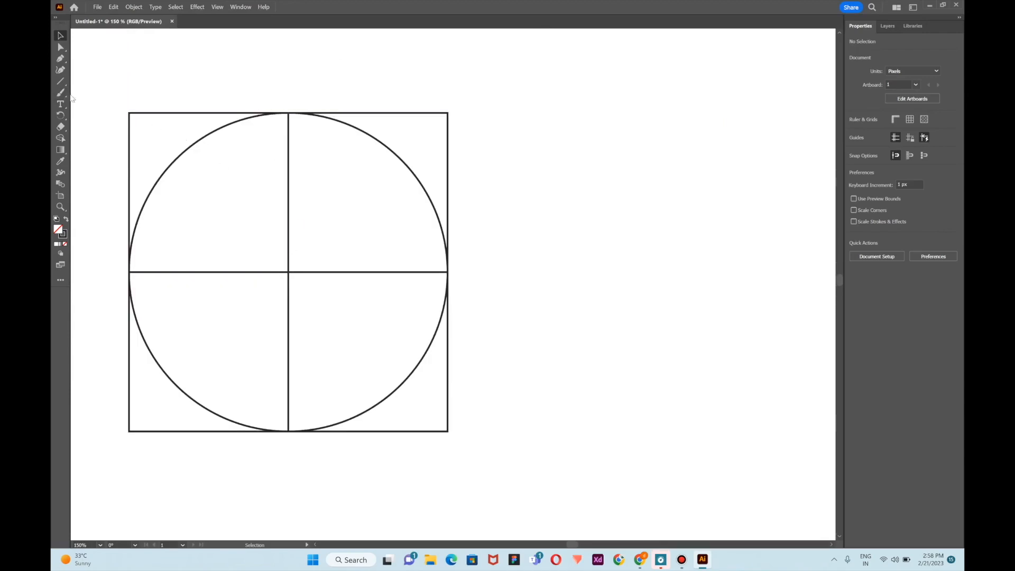
Draw two diagonal lines between opposite corners of the square, each about 200 px wide and 200 px high
{"action": "left_click", "coordinate": [61, 81]}
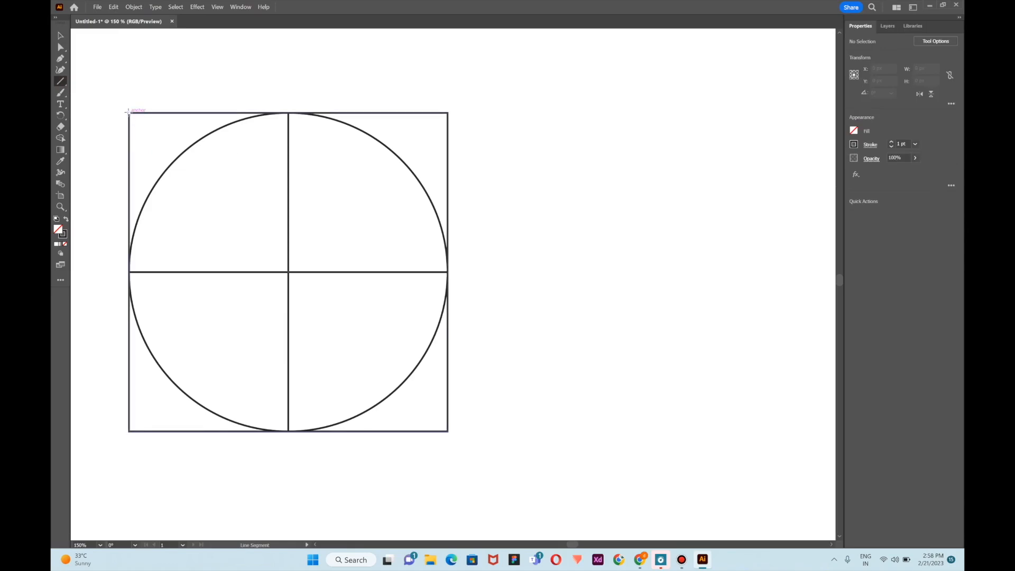
{"action": "left_click_drag", "start_coordinate": [128, 112], "coordinate": [454, 425]}
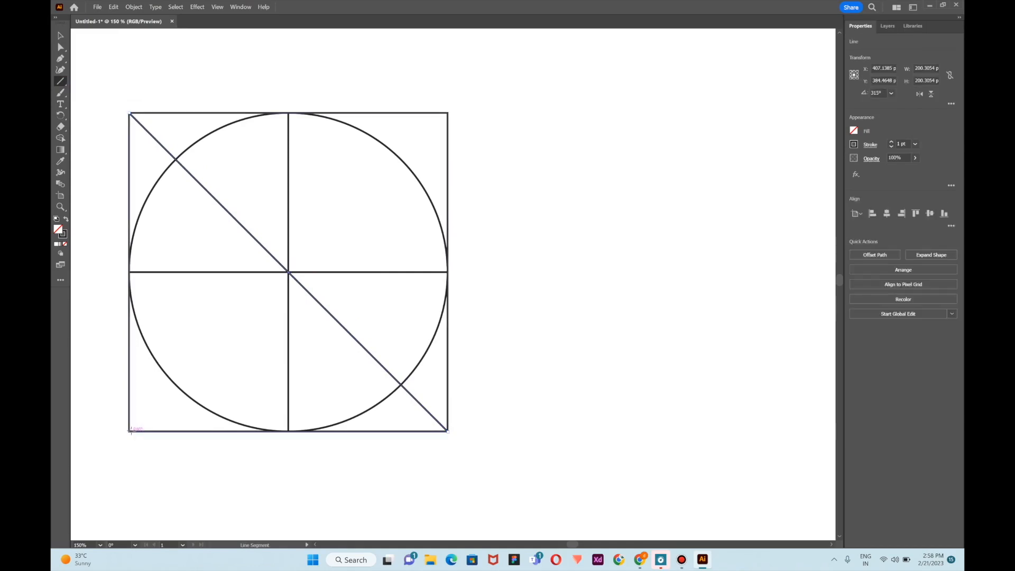
{"action": "left_click_drag", "start_coordinate": [129, 431], "coordinate": [430, 98]}
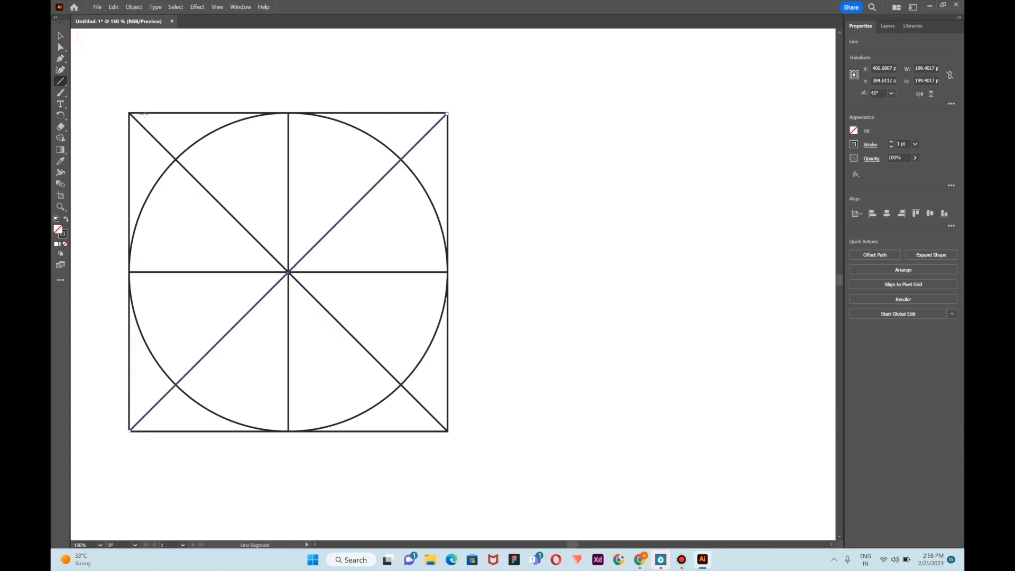
Move the rising diagonal's end anchor point exactly onto the square's upper-right corner, and deselect it
{"action": "left_click", "coordinate": [58, 35]}
{"action": "scroll", "coordinate": [147, 112], "scroll_direction": "up", "scroll_amount": 5}
{"action": "scroll", "coordinate": [102, 396], "scroll_direction": "up", "scroll_amount": 3}
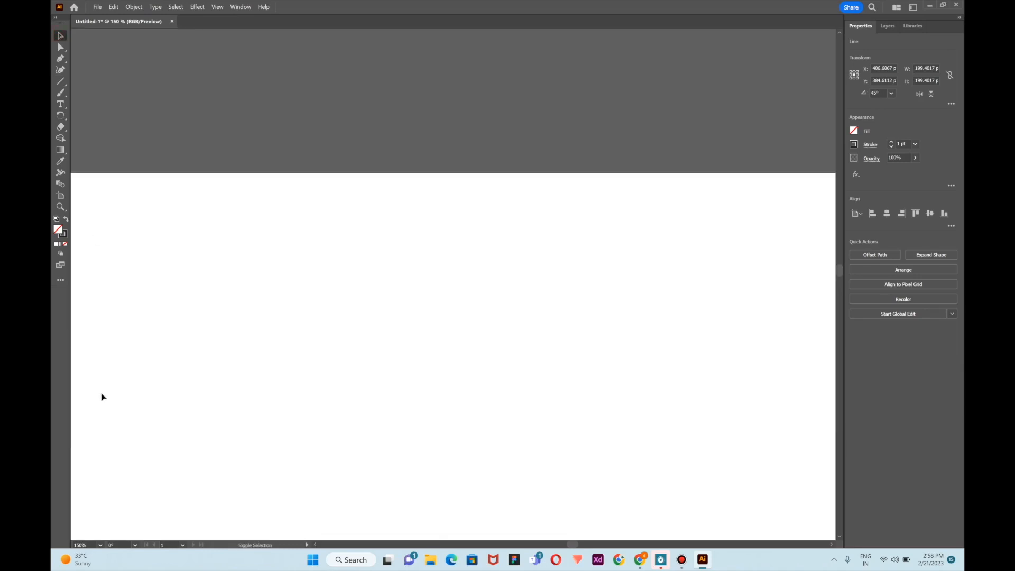
{"action": "scroll", "coordinate": [102, 401], "scroll_direction": "down", "scroll_amount": 8}
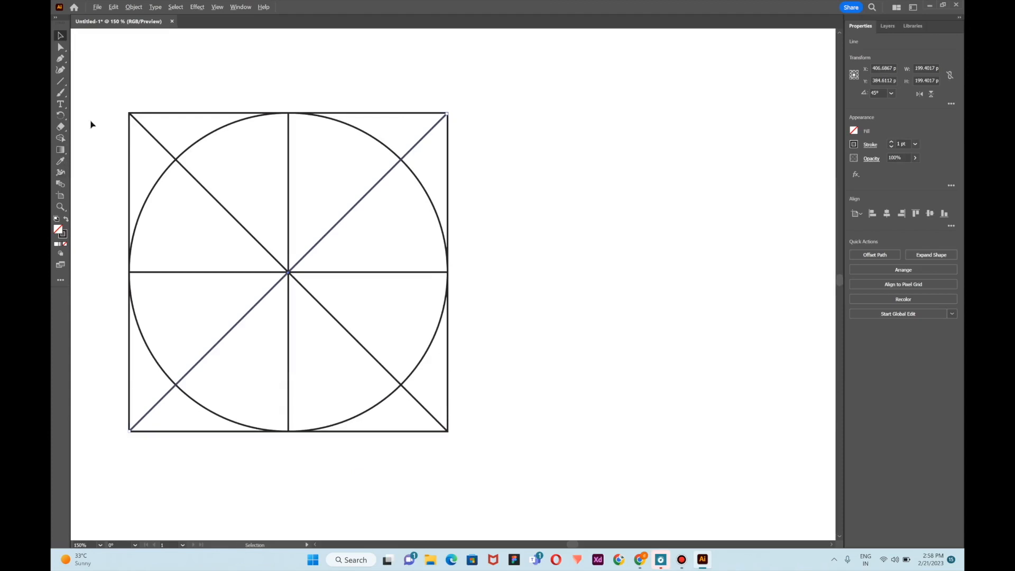
{"action": "scroll", "coordinate": [113, 120], "scroll_direction": "up", "scroll_amount": 4, "text": "alt"}
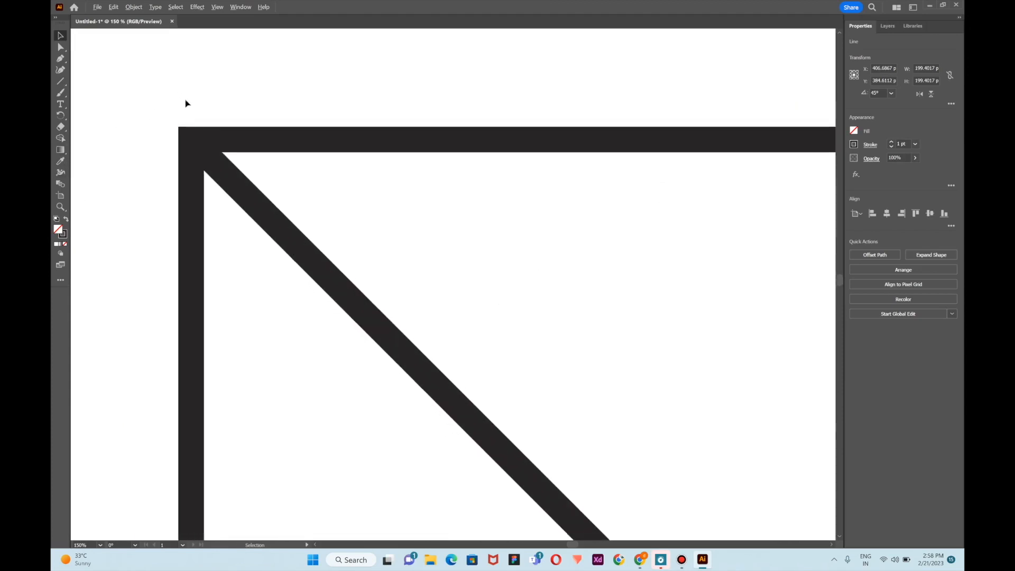
{"action": "scroll", "coordinate": [186, 102], "scroll_direction": "down", "scroll_amount": 4, "text": "alt"}
{"action": "scroll", "coordinate": [336, 127], "scroll_direction": "down", "scroll_amount": 3, "text": "alt"}
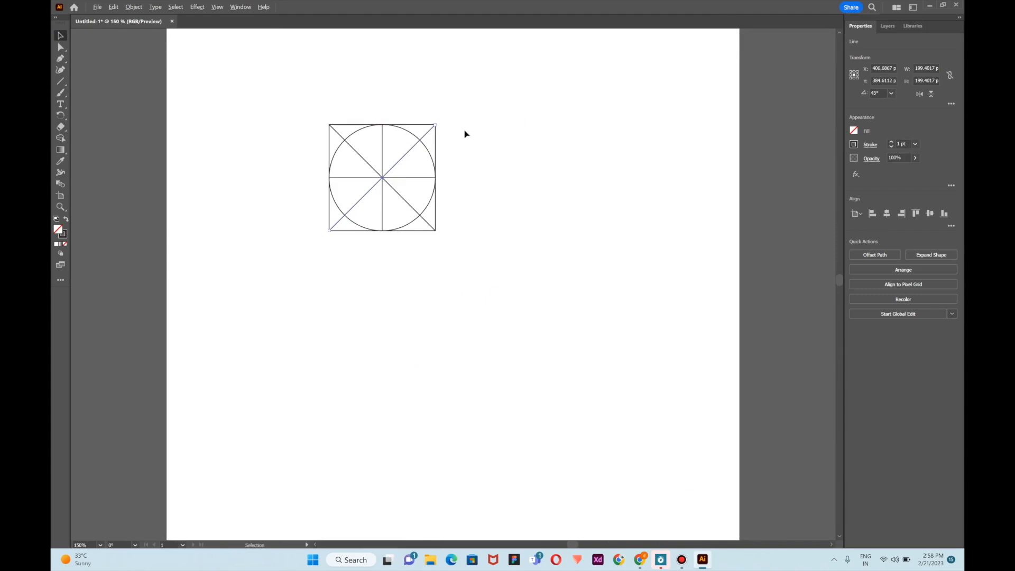
{"action": "scroll", "coordinate": [464, 134], "scroll_direction": "up", "scroll_amount": 6, "text": "alt"}
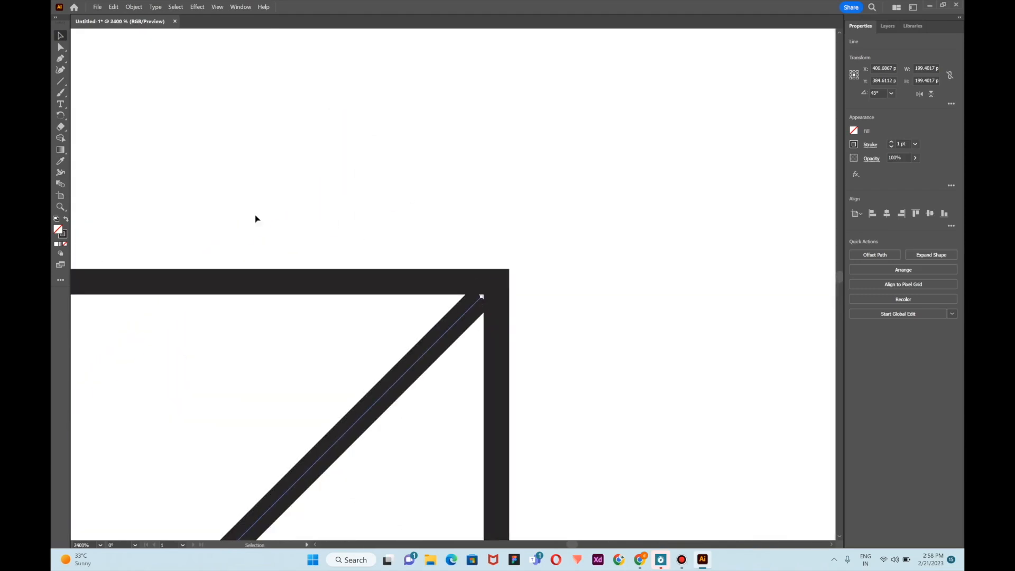
{"action": "left_click", "coordinate": [61, 51]}
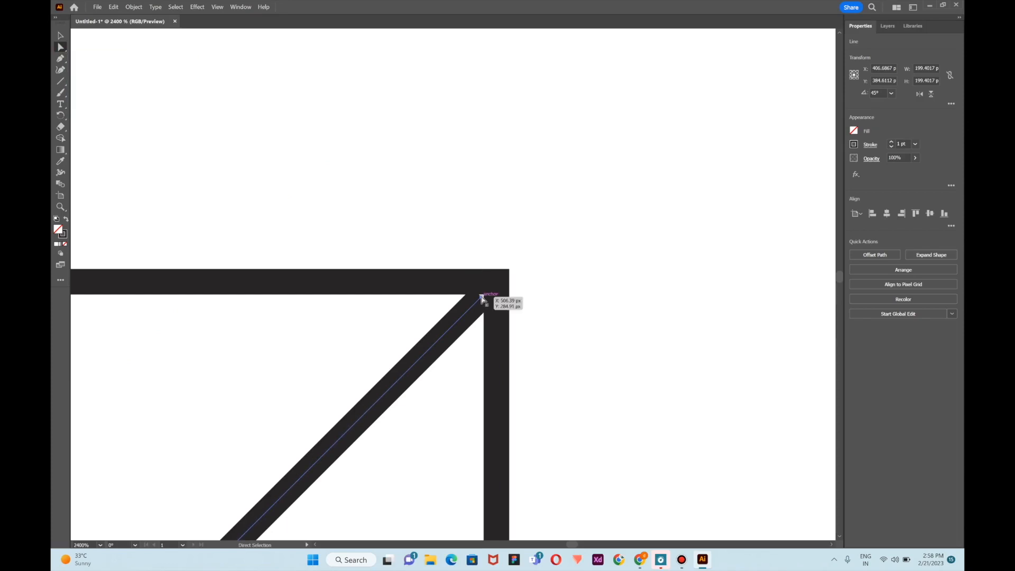
{"action": "left_click_drag", "start_coordinate": [482, 296], "coordinate": [498, 279]}
{"action": "left_click", "coordinate": [509, 231]}
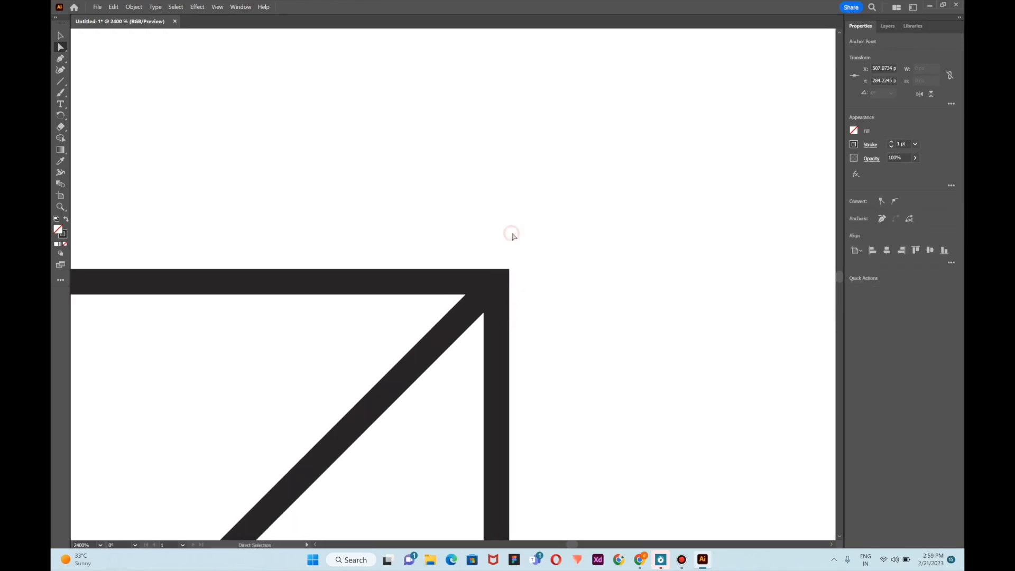
Pull the falling diagonal's protruding end anchor point back onto the square's lower-right corner, and deselect it
{"action": "key", "text": "ctrl+minus"}
{"action": "key", "text": "ctrl+minus"}
{"action": "key", "text": "ctrl+minus"}
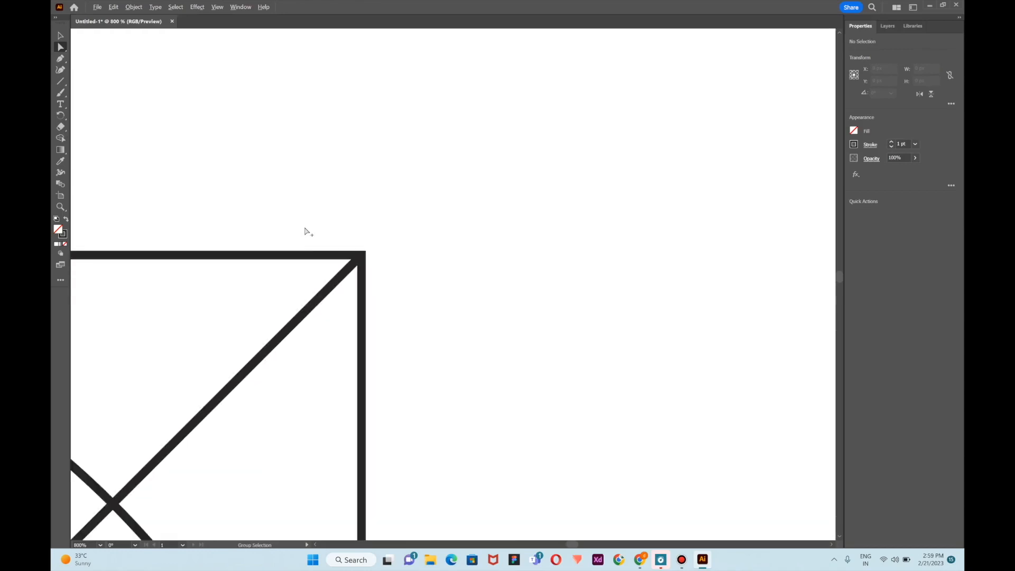
{"action": "scroll", "coordinate": [288, 424], "scroll_direction": "up", "scroll_amount": 5}
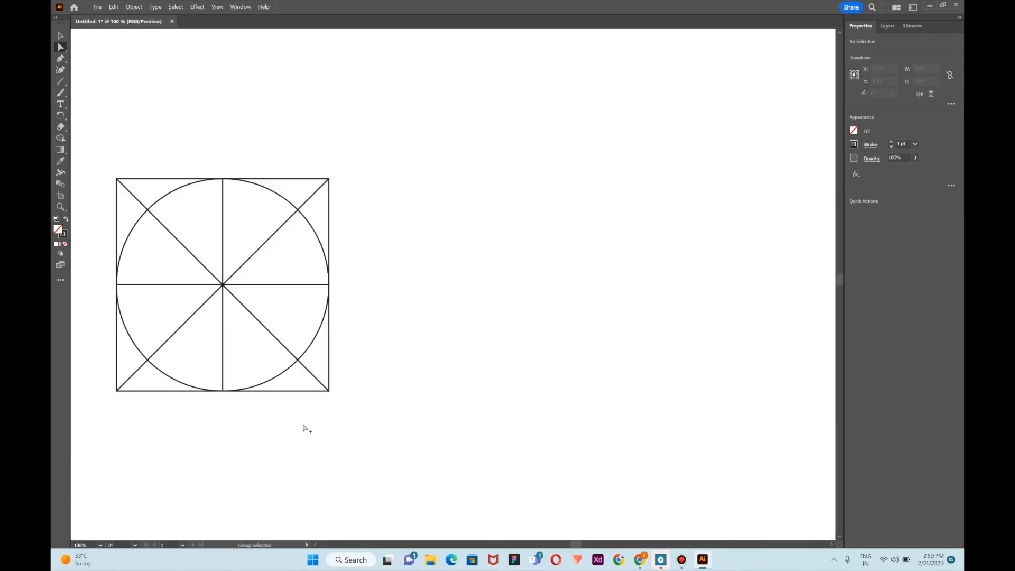
{"action": "scroll", "coordinate": [247, 458], "scroll_direction": "down", "scroll_amount": 3}
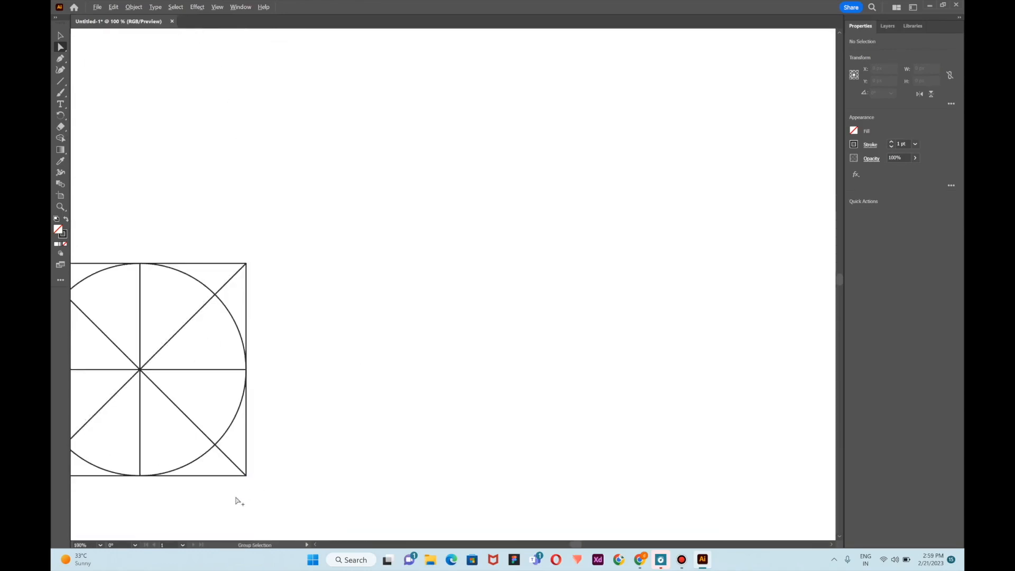
{"action": "scroll", "coordinate": [239, 497], "scroll_direction": "up", "scroll_amount": 3}
{"action": "scroll", "coordinate": [231, 474], "scroll_direction": "up", "scroll_amount": 5}
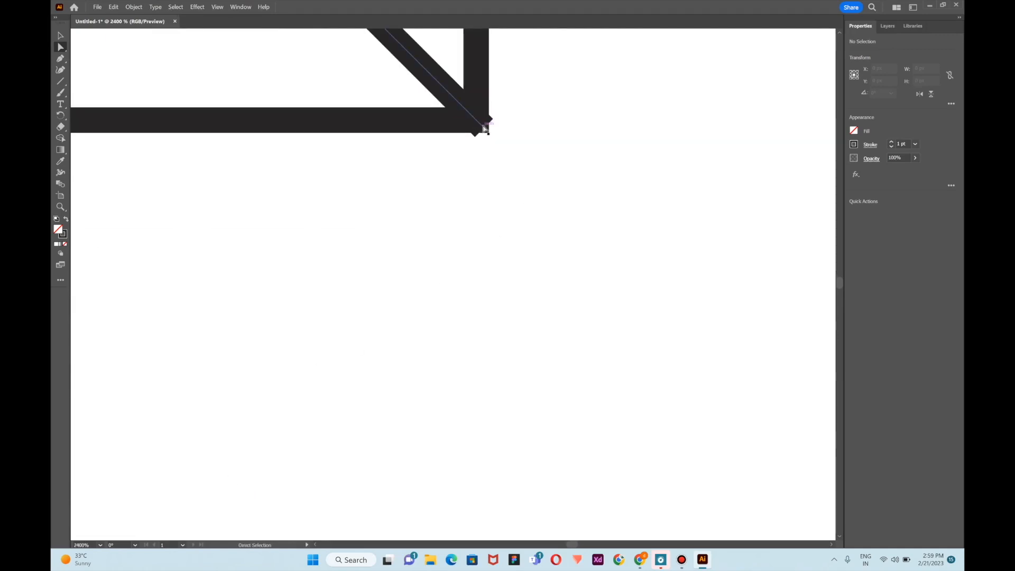
{"action": "left_click", "coordinate": [483, 129]}
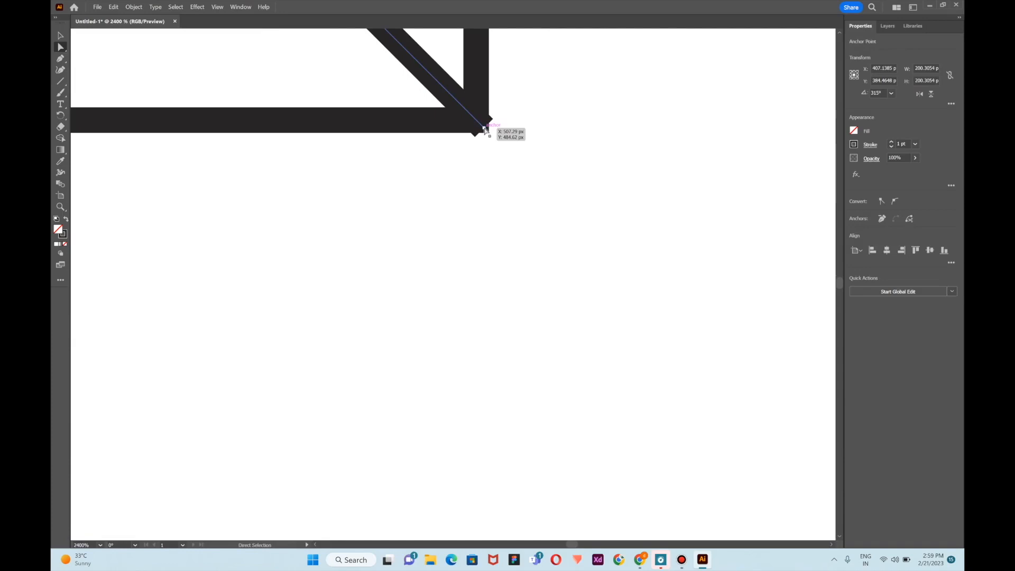
{"action": "key", "text": "shift"}
{"action": "left_click_drag", "start_coordinate": [486, 130], "coordinate": [478, 122]}
{"action": "left_click", "coordinate": [561, 149]}
Examine how the diagonal meets the square's lower-left corner and check the whole figure
{"action": "scroll", "coordinate": [363, 168], "scroll_direction": "down", "scroll_amount": 4, "text": "alt"}
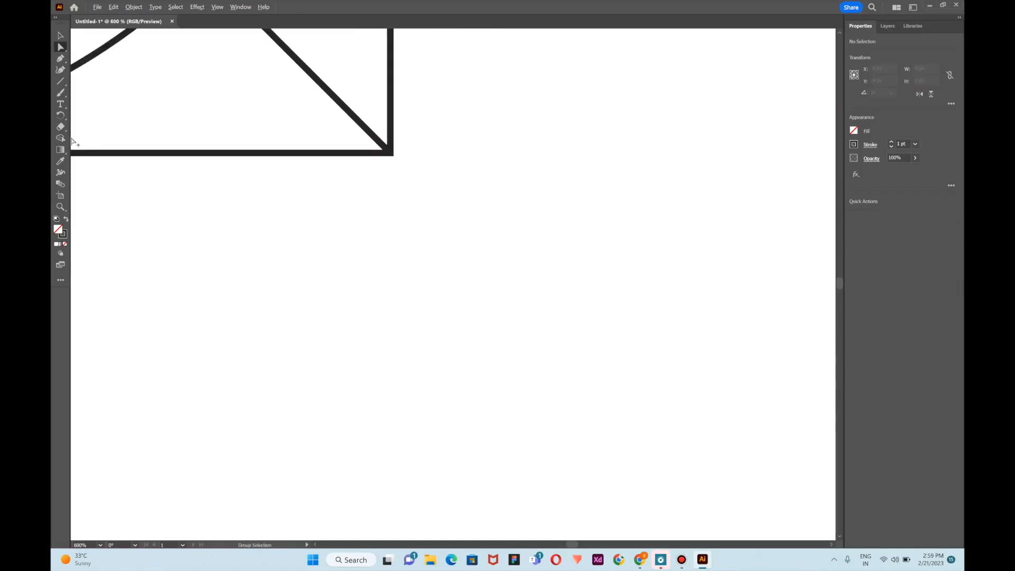
{"action": "scroll", "coordinate": [79, 142], "scroll_direction": "up", "scroll_amount": 1, "text": "alt"}
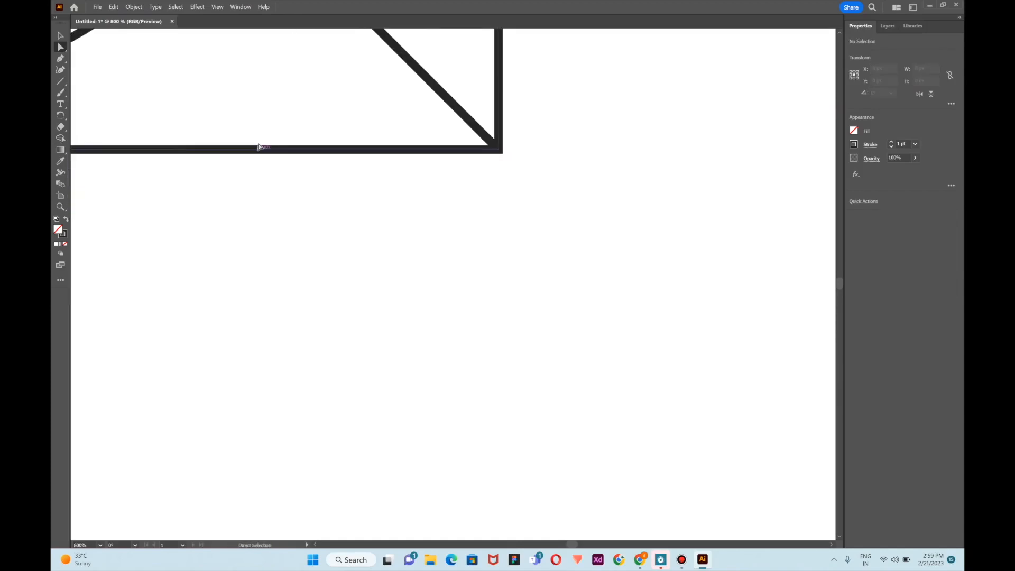
{"action": "scroll", "coordinate": [211, 145], "scroll_direction": "left", "scroll_amount": 5}
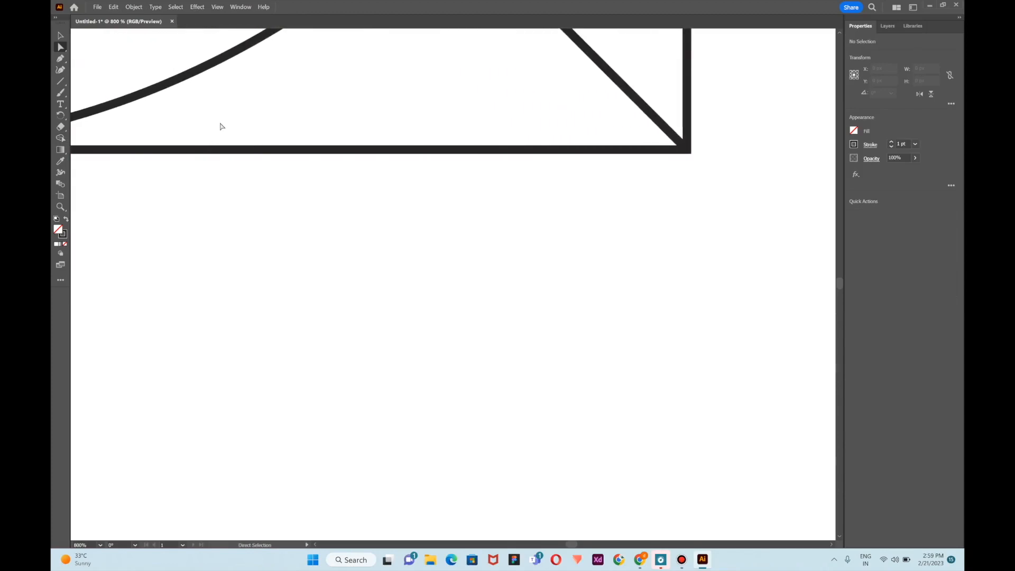
{"action": "scroll", "coordinate": [222, 127], "scroll_direction": "left", "scroll_amount": 10}
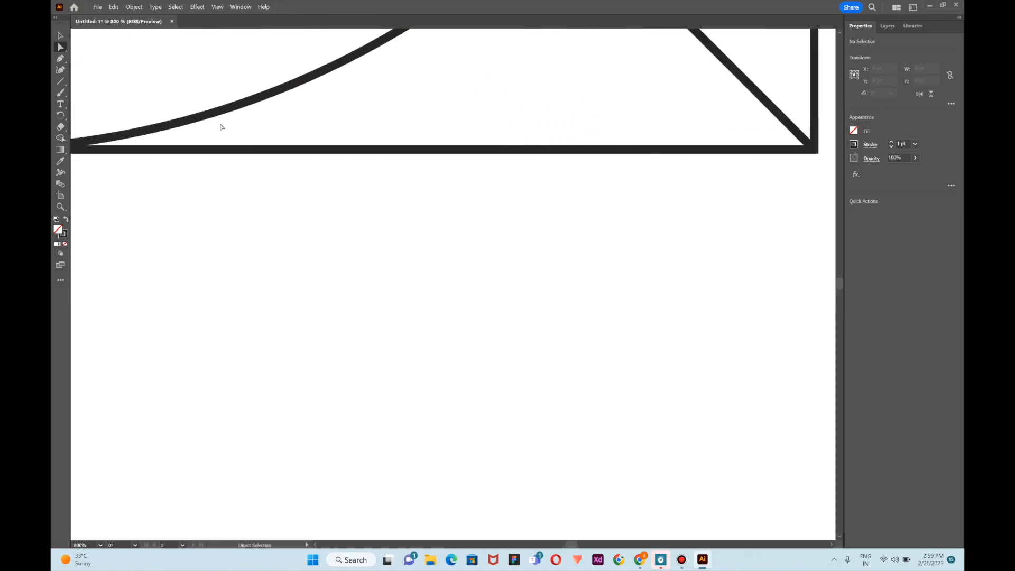
{"action": "scroll", "coordinate": [222, 127], "scroll_direction": "left", "scroll_amount": 15}
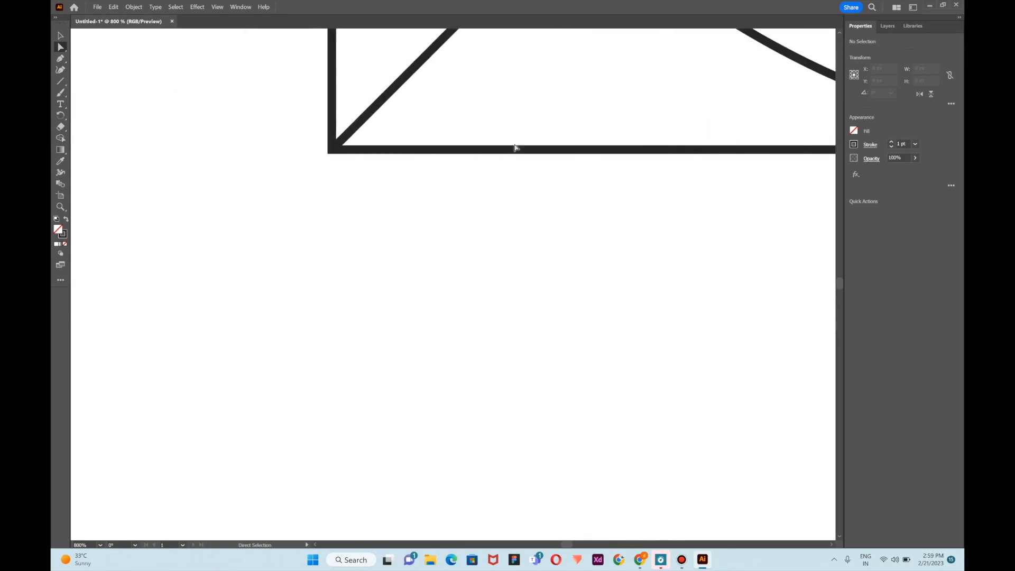
{"action": "scroll", "coordinate": [324, 165], "scroll_direction": "up", "scroll_amount": 4}
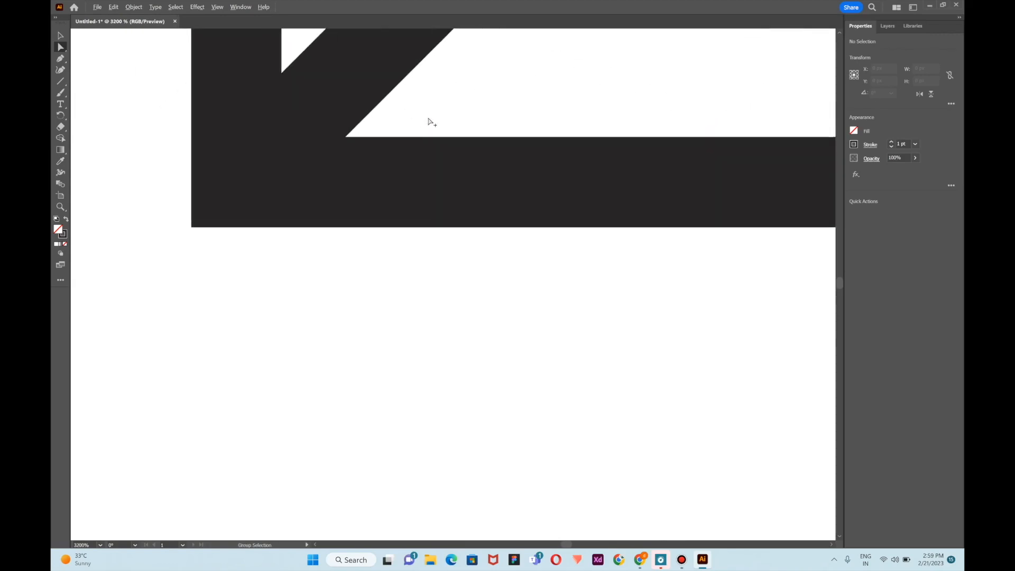
{"action": "scroll", "coordinate": [432, 122], "scroll_direction": "down", "scroll_amount": 7}
{"action": "scroll", "coordinate": [540, 111], "scroll_direction": "up", "scroll_amount": 3}
{"action": "scroll", "coordinate": [540, 108], "scroll_direction": "up", "scroll_amount": 3}
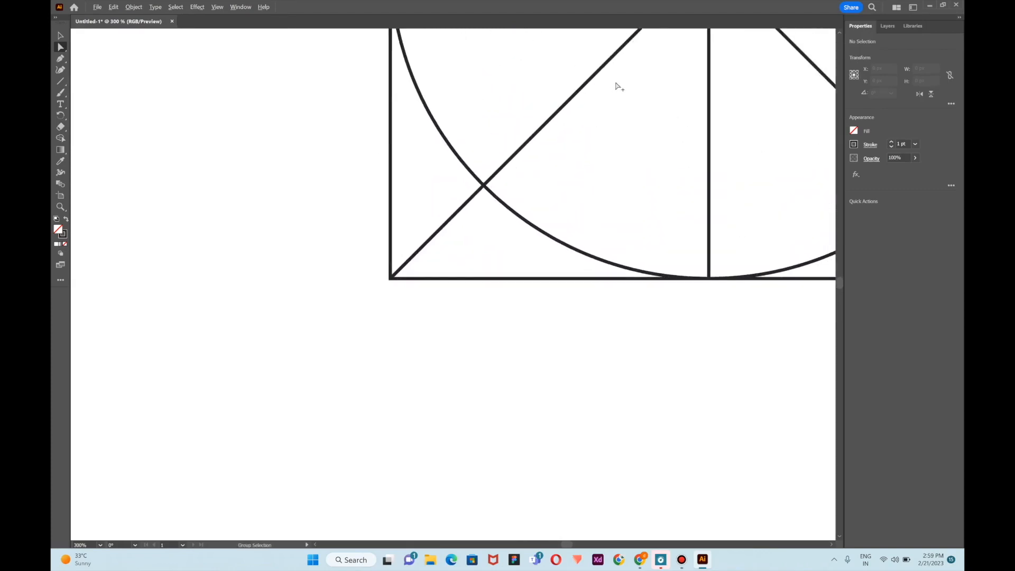
{"action": "scroll", "coordinate": [617, 86], "scroll_direction": "down", "scroll_amount": 4}
{"action": "scroll", "coordinate": [750, 47], "scroll_direction": "up", "scroll_amount": 1}
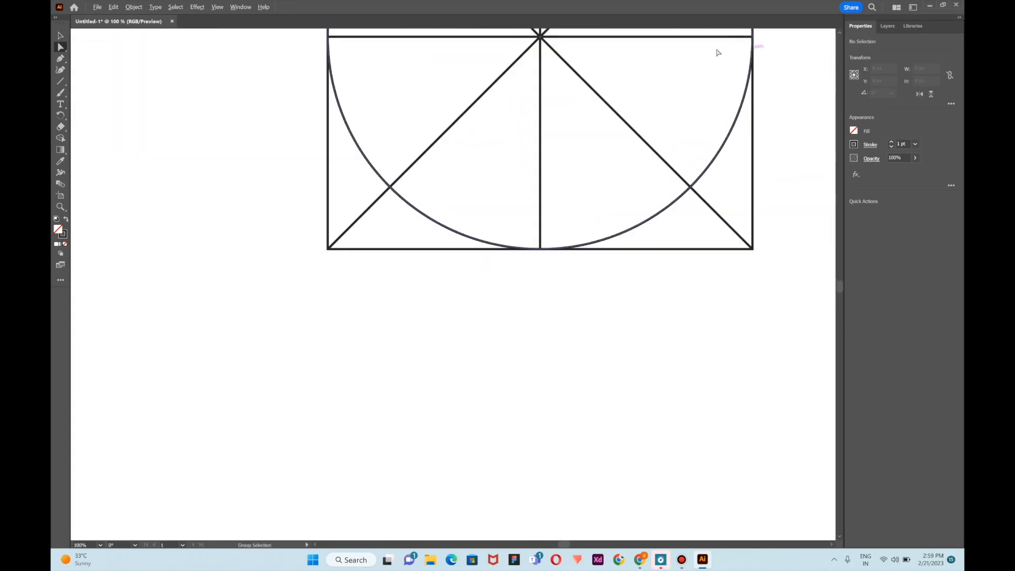
{"action": "scroll", "coordinate": [646, 108], "scroll_direction": "up", "scroll_amount": 3}
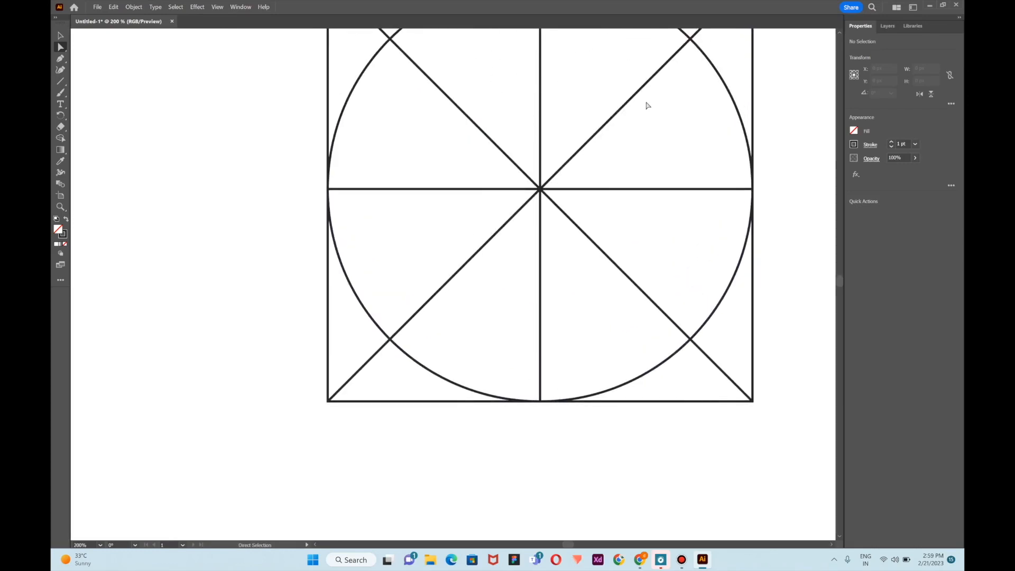
{"action": "scroll", "coordinate": [655, 107], "scroll_direction": "up", "scroll_amount": 2}
{"action": "scroll", "coordinate": [719, 100], "scroll_direction": "right", "scroll_amount": 2}
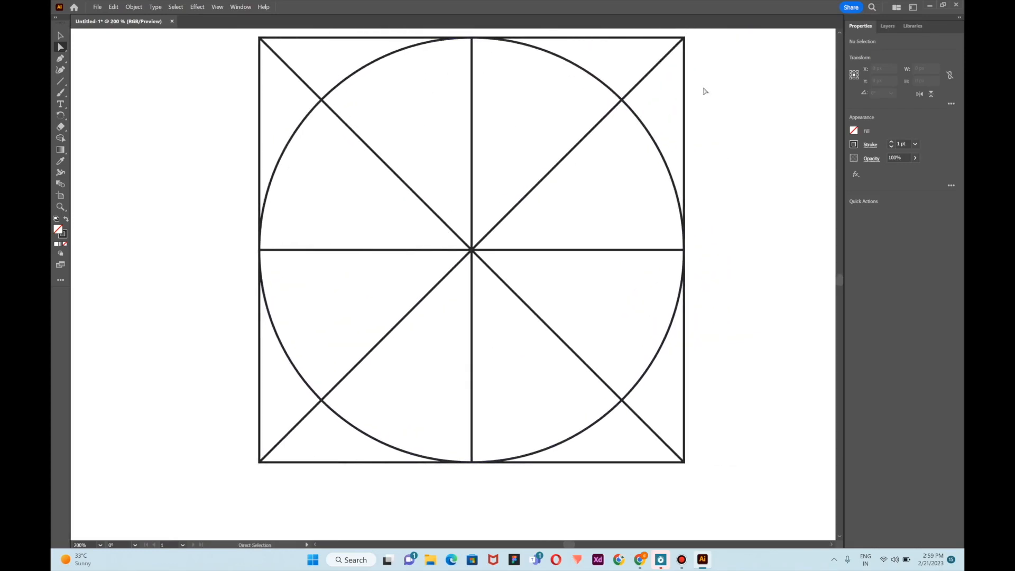
Duplicate the 200 px square and place the copy directly over the original
{"action": "left_click", "coordinate": [62, 35]}
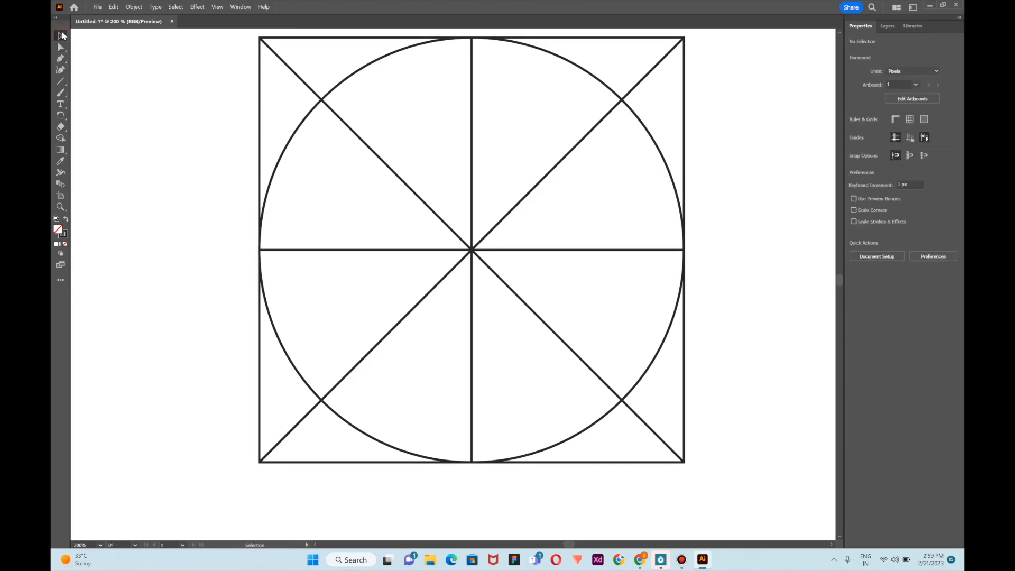
{"action": "left_click", "coordinate": [311, 38]}
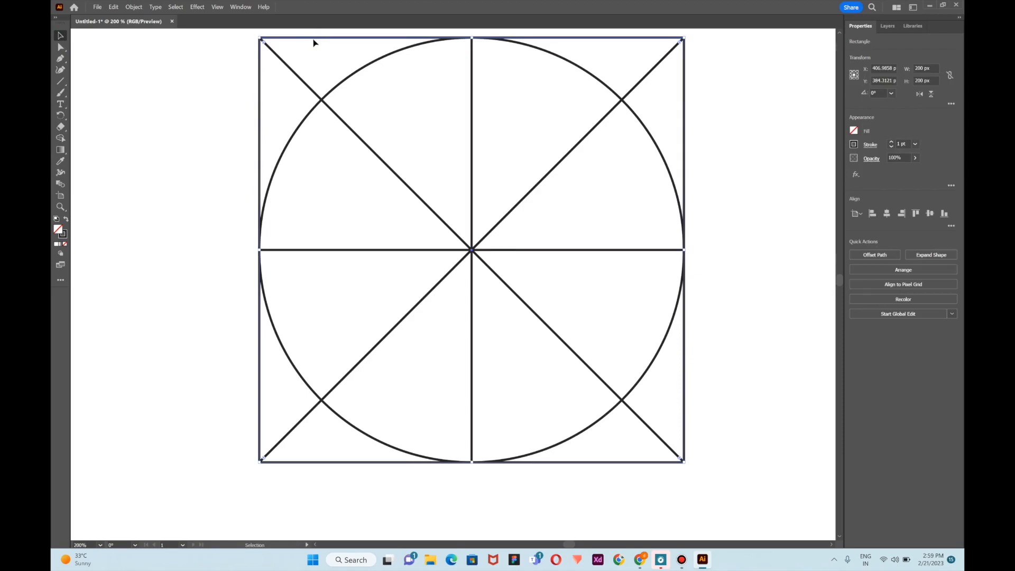
{"action": "key", "text": "a"}
{"action": "key", "text": "v"}
{"action": "key", "text": "ctrl+v"}
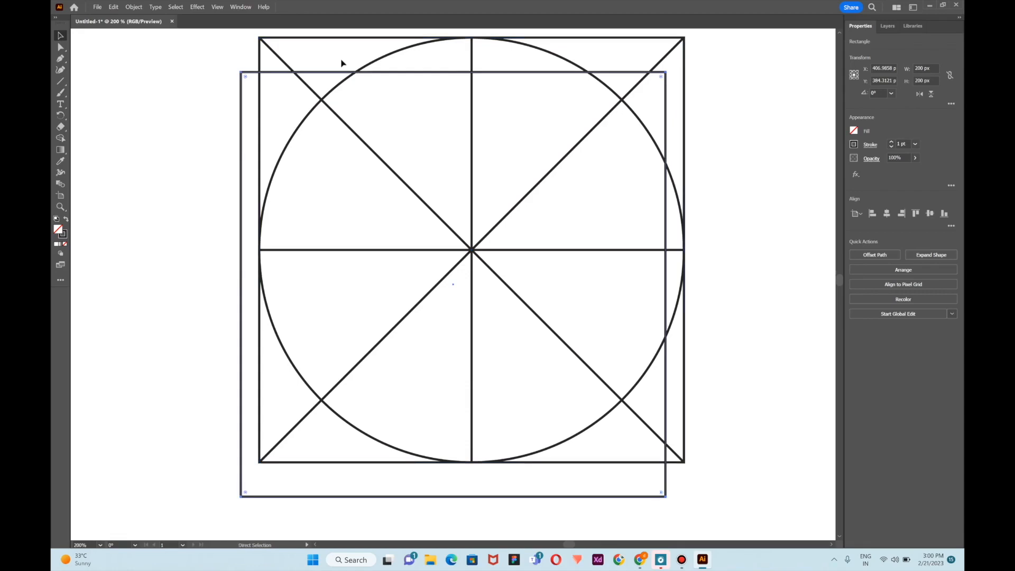
{"action": "left_click", "coordinate": [400, 61]}
{"action": "left_click_drag", "start_coordinate": [402, 77], "coordinate": [423, 41]}
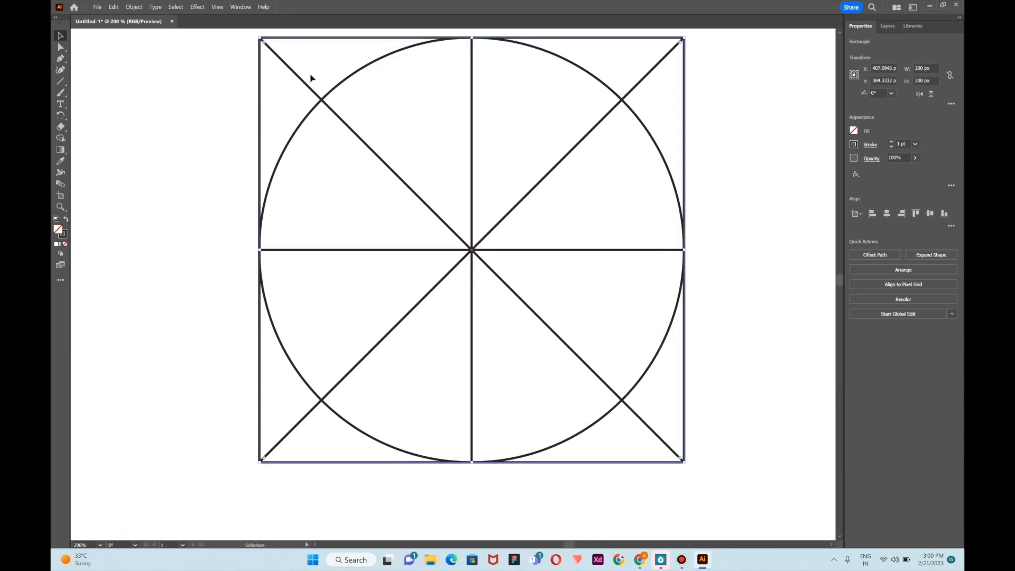
Scale the copied square from its center to about 141 × 141 px so its corners sit where the diagonals cross the circle
{"action": "scroll", "coordinate": [265, 47], "scroll_direction": "up", "scroll_amount": 2}
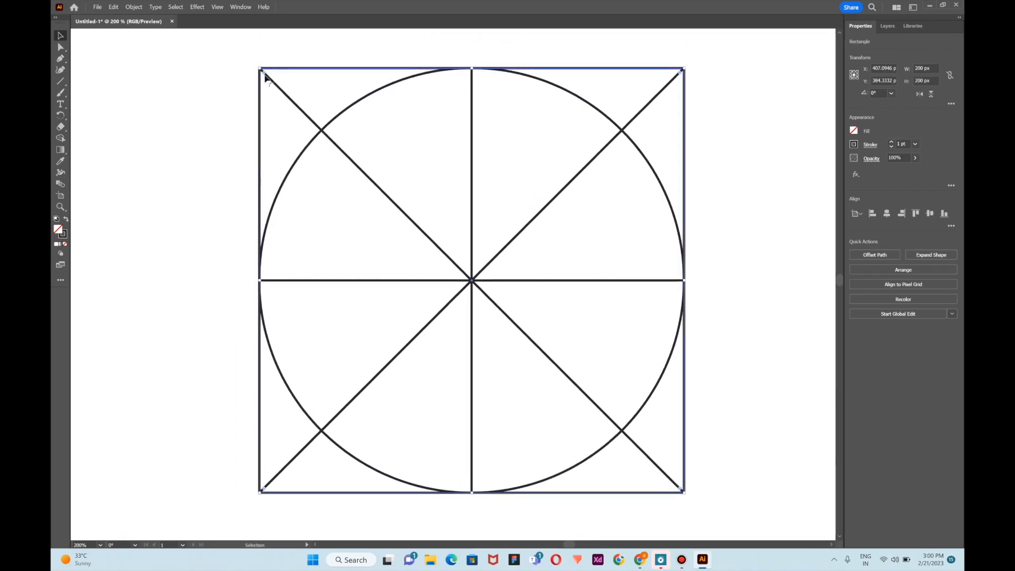
{"action": "scroll", "coordinate": [284, 78], "scroll_direction": "up", "scroll_amount": 4}
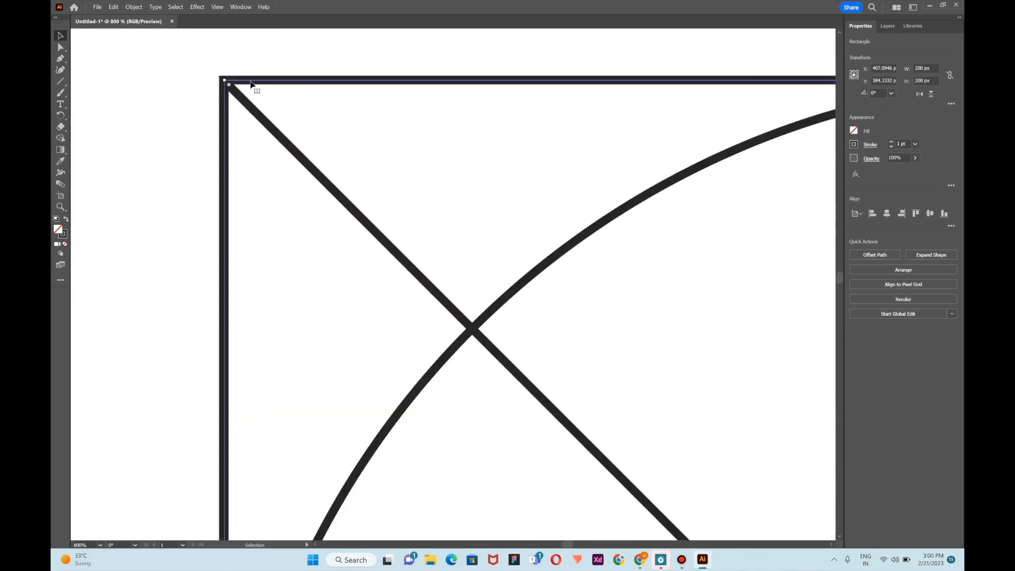
{"action": "scroll", "coordinate": [302, 82], "scroll_direction": "down", "scroll_amount": 3}
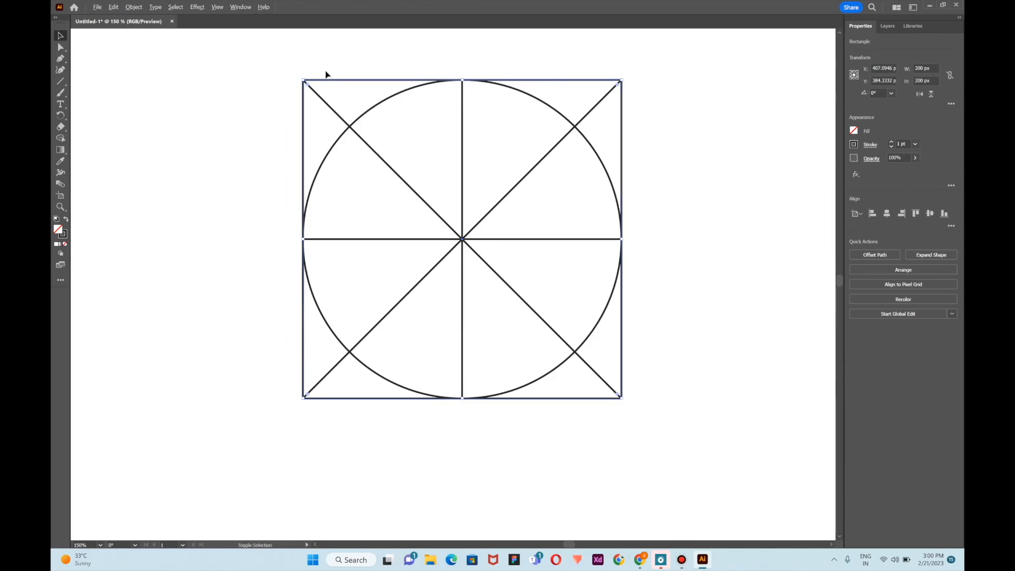
{"action": "left_click_drag", "start_coordinate": [302, 81], "coordinate": [339, 128]}
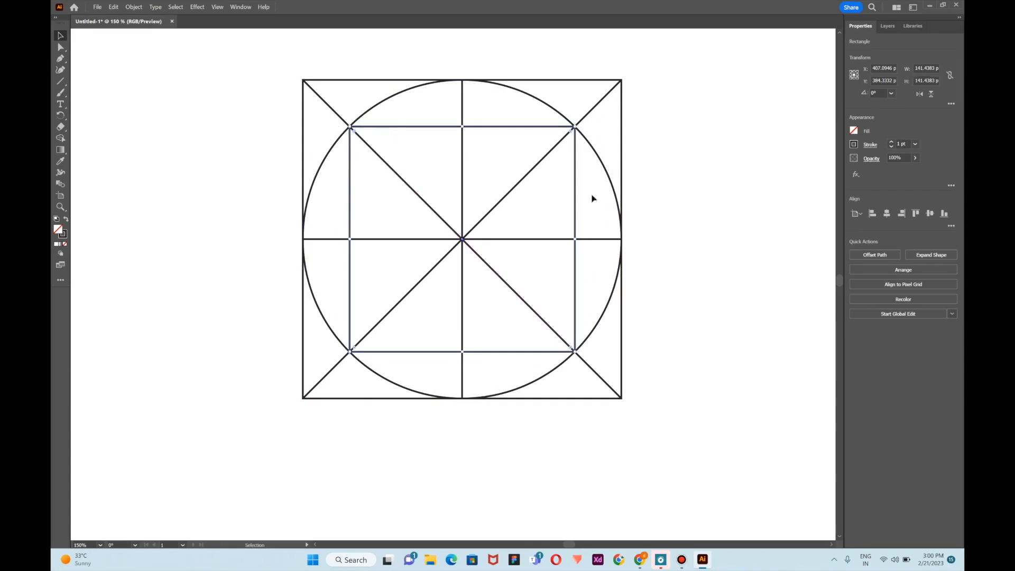
{"action": "scroll", "coordinate": [344, 129], "scroll_direction": "up", "scroll_amount": 4}
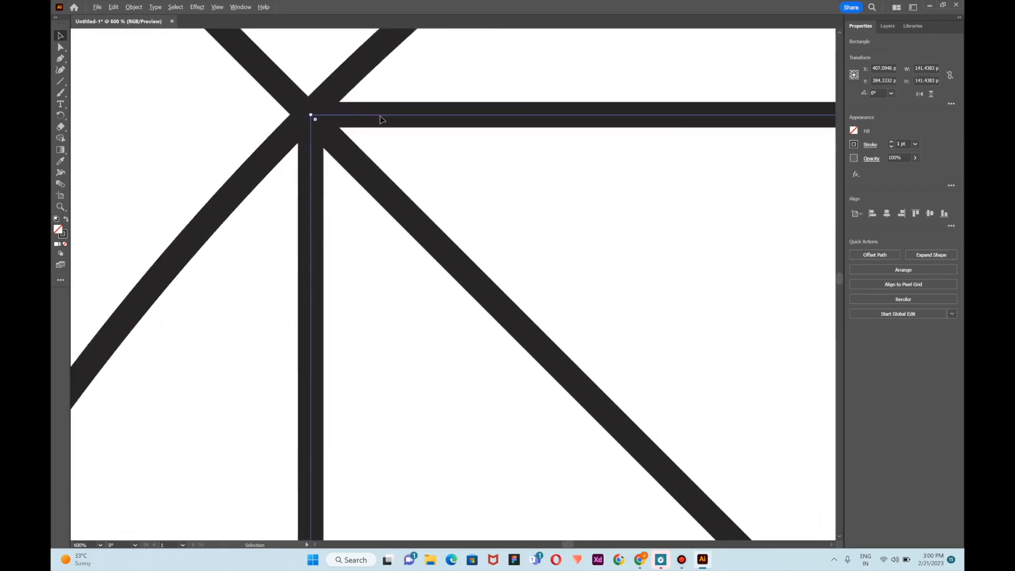
{"action": "scroll", "coordinate": [382, 119], "scroll_direction": "down", "scroll_amount": 4}
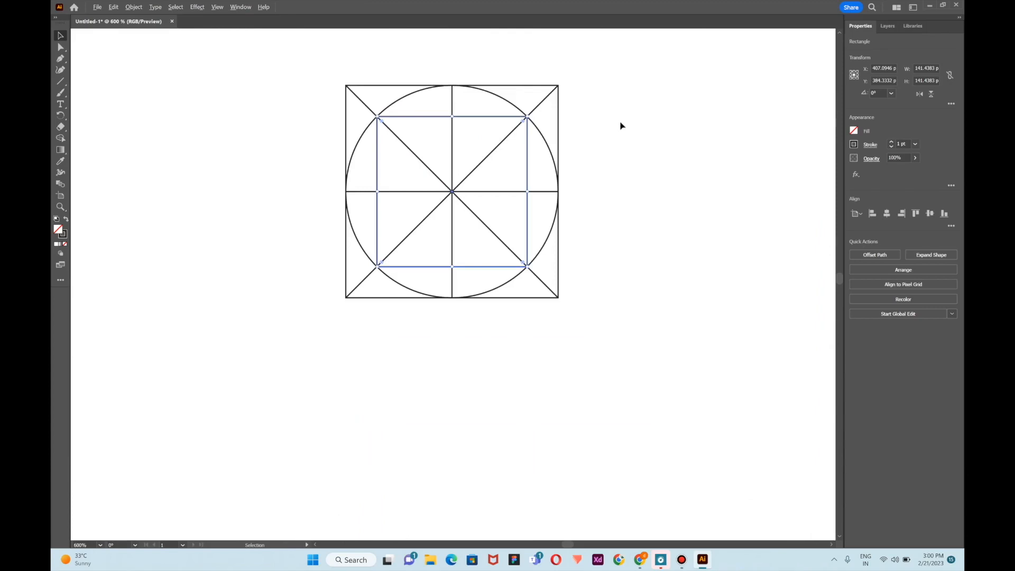
Duplicate the 200 px circle and place the copy directly over the original
{"action": "left_click", "coordinate": [606, 166]}
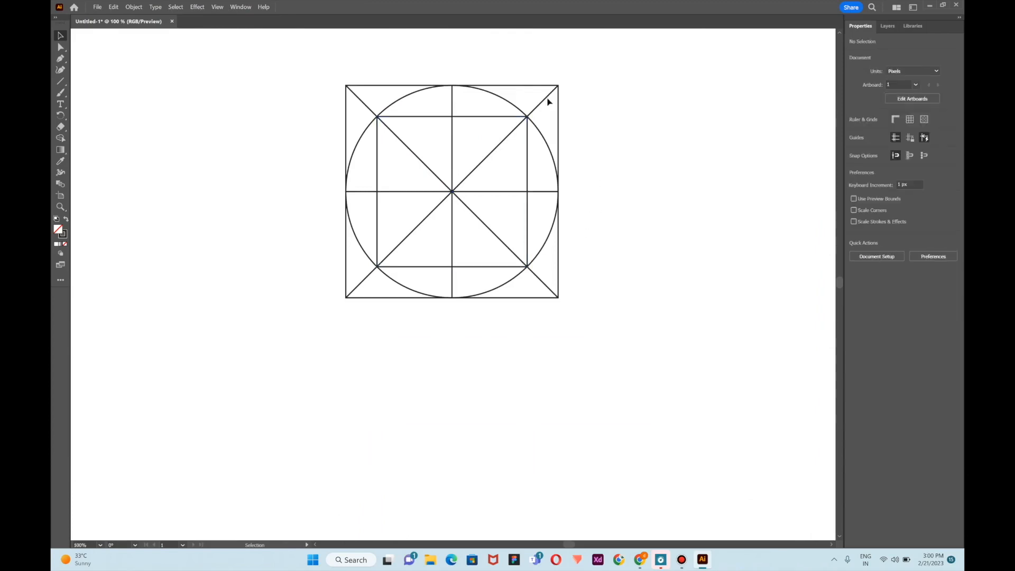
{"action": "left_click", "coordinate": [508, 106]}
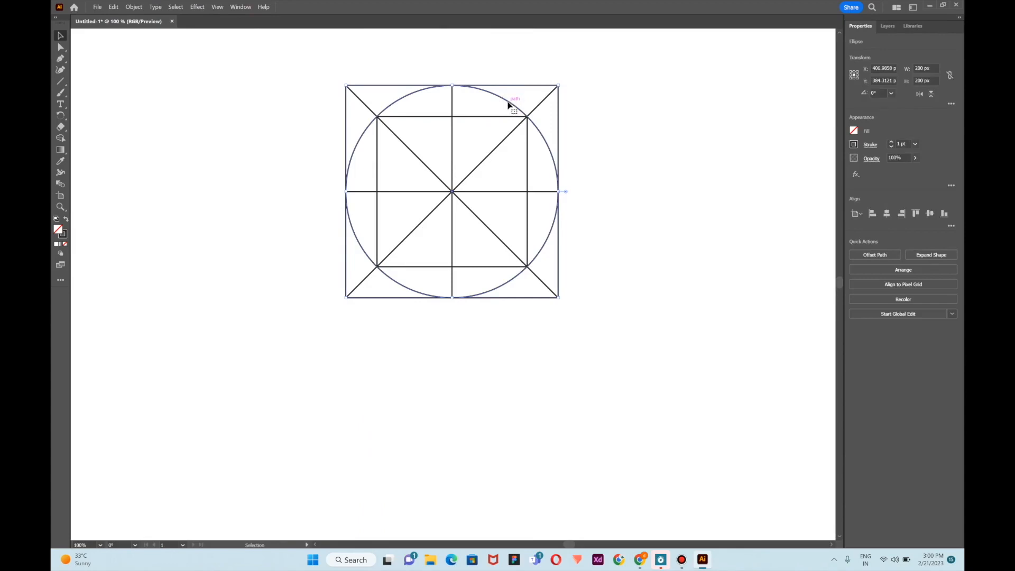
{"action": "key", "text": "ctrl+c"}
{"action": "key", "text": "ctrl+v"}
{"action": "key", "text": "v"}
{"action": "left_click", "coordinate": [588, 322]}
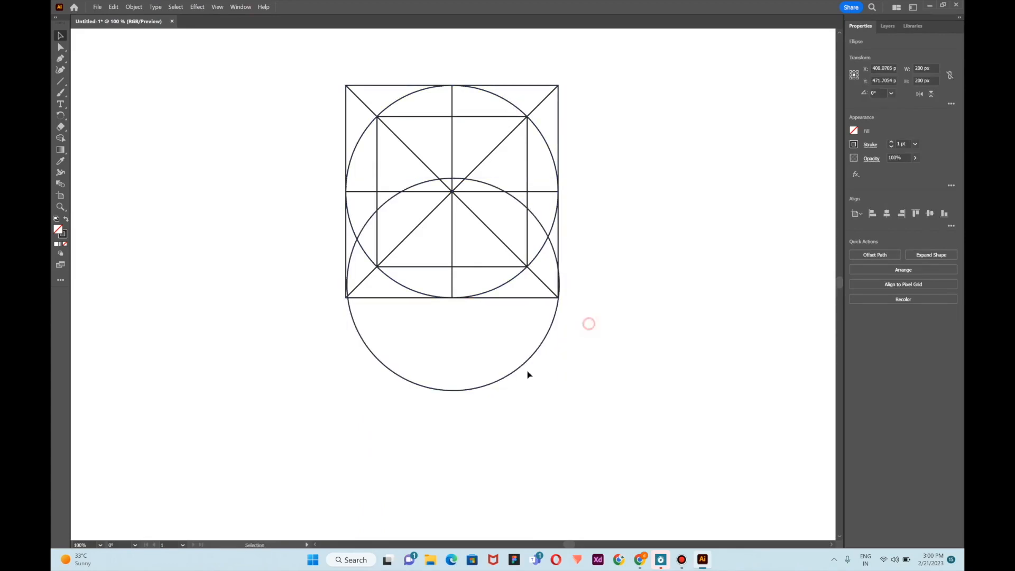
{"action": "left_click_drag", "start_coordinate": [517, 369], "coordinate": [517, 280]}
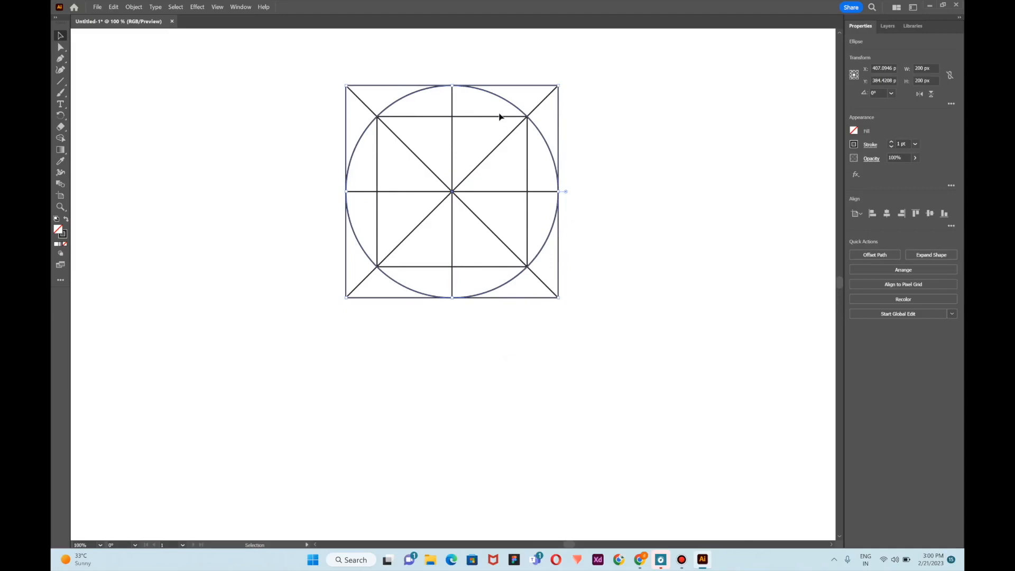
Scale the copied circle from its center to about 141 × 141 px so it fits inside the smaller square, and deselect it
{"action": "scroll", "coordinate": [500, 114], "scroll_direction": "up", "scroll_amount": 4}
{"action": "scroll", "coordinate": [518, 110], "scroll_direction": "down", "scroll_amount": 2}
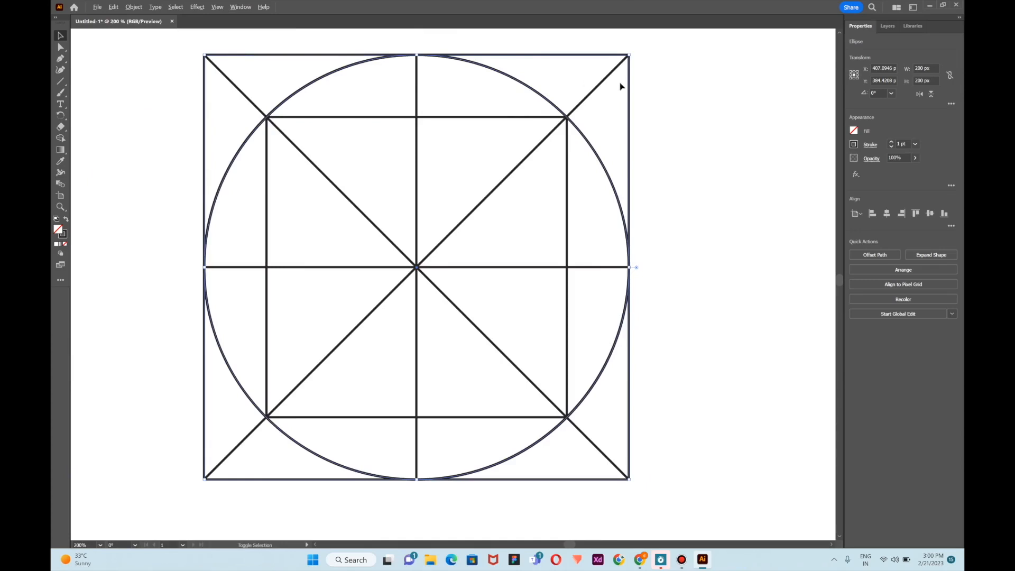
{"action": "left_click_drag", "start_coordinate": [628, 55], "coordinate": [568, 109]}
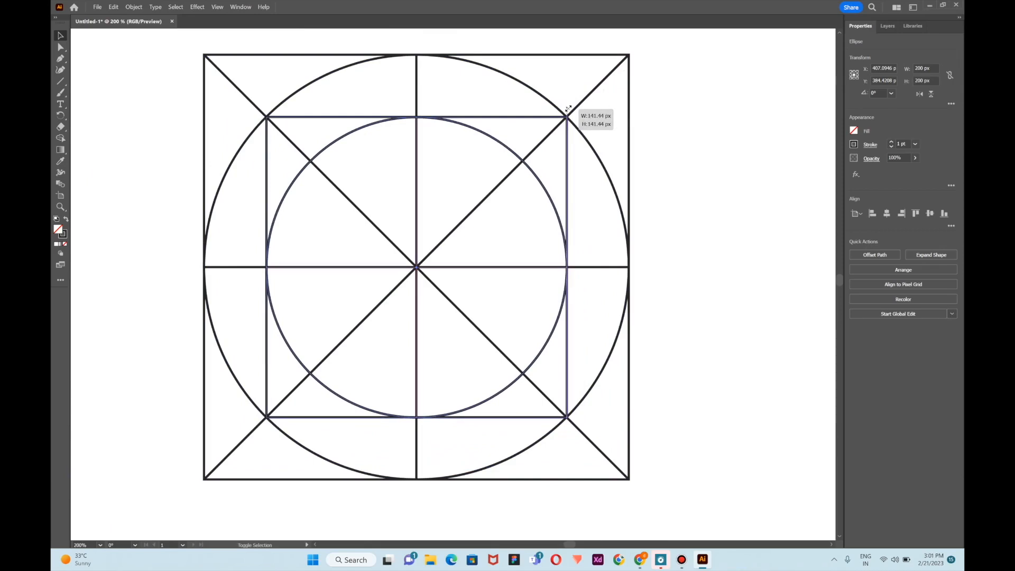
{"action": "left_click_drag", "start_coordinate": [568, 109], "coordinate": [568, 109]}
{"action": "left_click", "coordinate": [713, 132]}
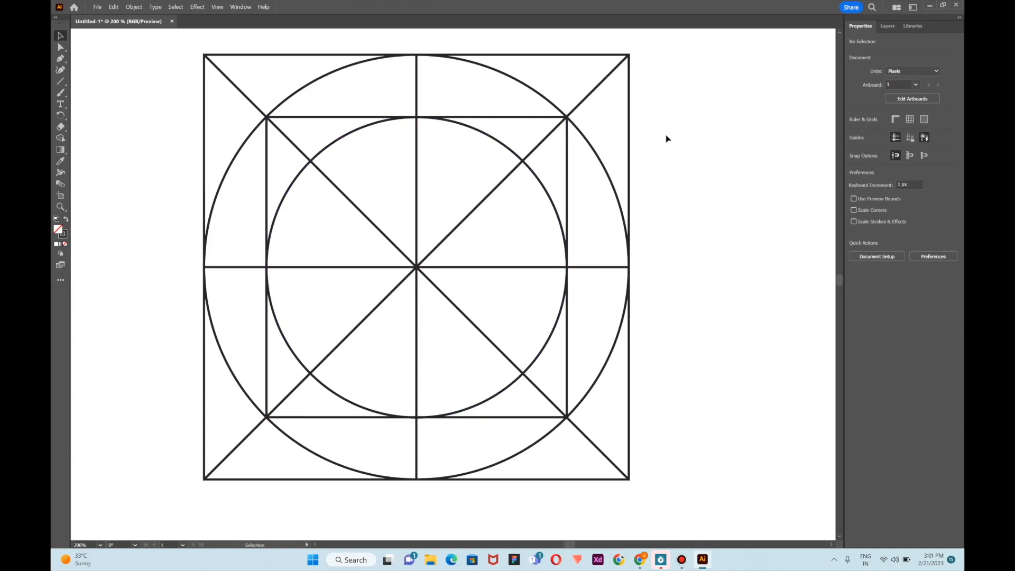
Place a copy of the vertical center line in the empty space to the right of the figure
{"action": "scroll", "coordinate": [668, 138], "scroll_direction": "down", "scroll_amount": 2}
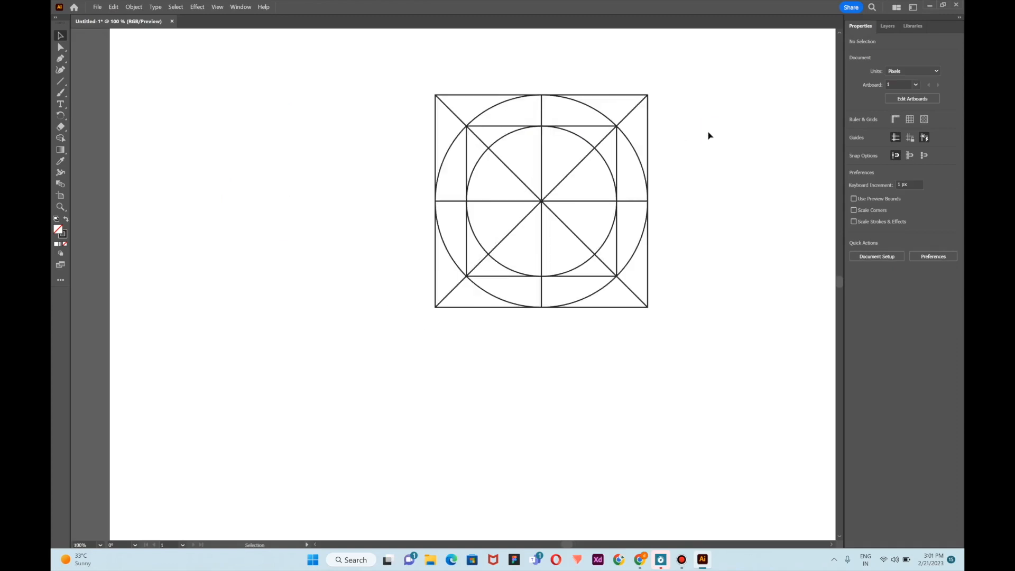
{"action": "scroll", "coordinate": [699, 125], "scroll_direction": "right", "scroll_amount": 3}
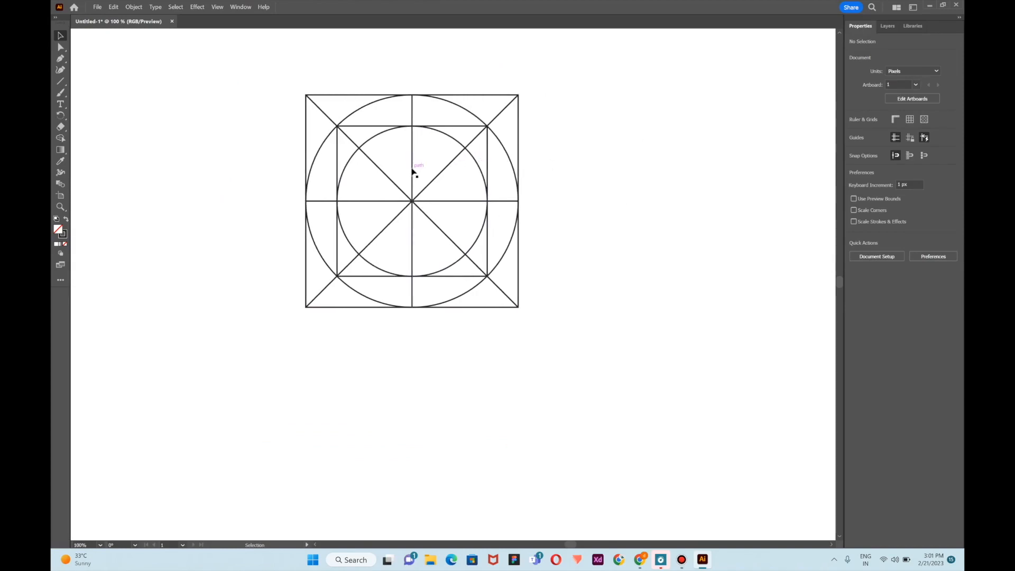
{"action": "left_click_drag", "start_coordinate": [413, 169], "coordinate": [666, 170]}
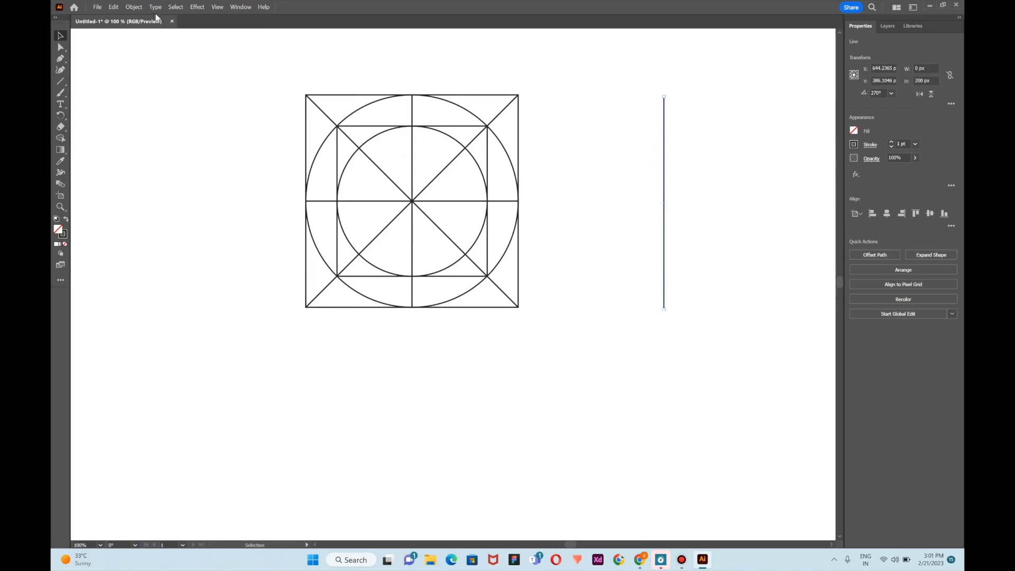
Offset the path of the copied vertical line by 50 px and deselect the result
{"action": "left_click", "coordinate": [136, 10]}
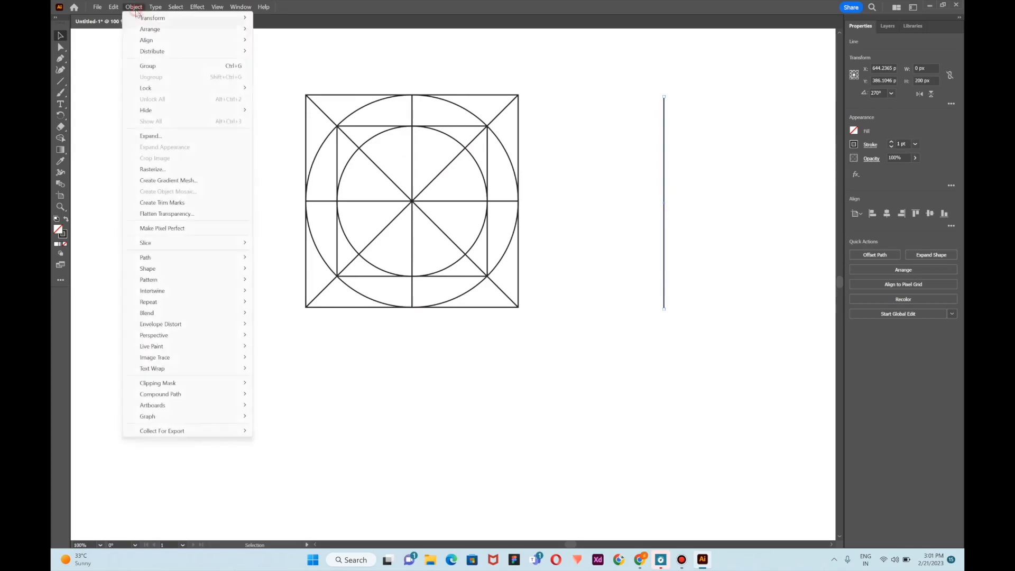
{"action": "left_click", "coordinate": [187, 257]}
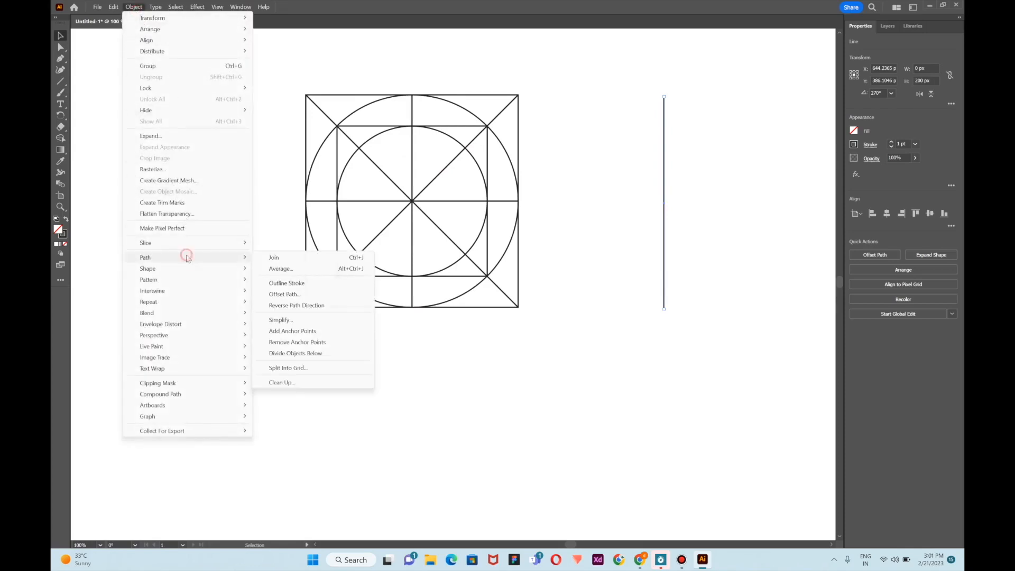
{"action": "left_click", "coordinate": [294, 295]}
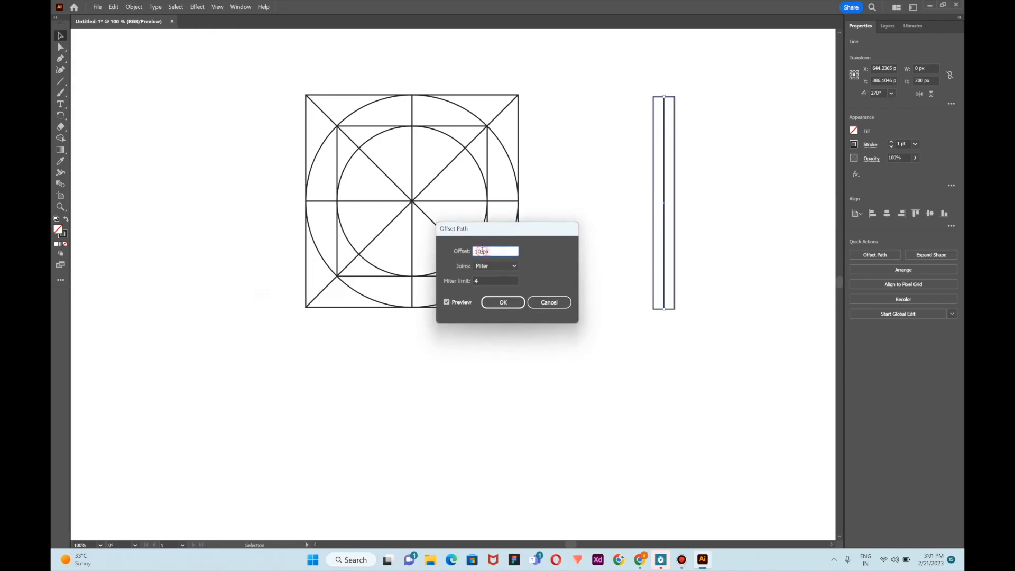
{"action": "left_click", "coordinate": [482, 251]}
{"action": "type", "text": "50px"}
{"action": "left_click", "coordinate": [512, 302]}
{"action": "left_click", "coordinate": [744, 192]}
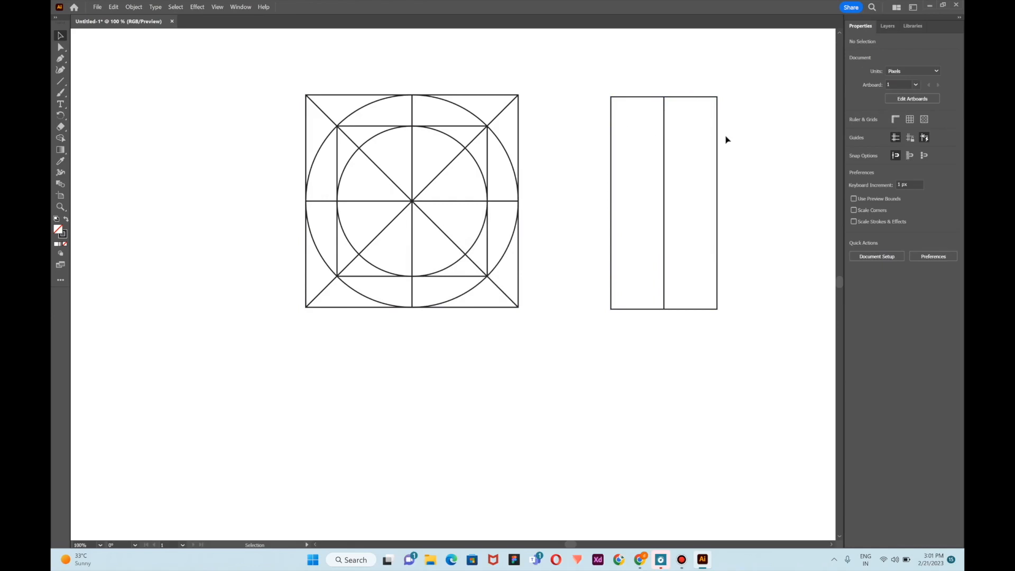
Undo the trial offset and the line copy beside the figure
{"action": "key", "text": "a"}
{"action": "key", "text": "ctrl+z"}
{"action": "key", "text": "ctrl+z"}
{"action": "left_click", "coordinate": [628, 150]}
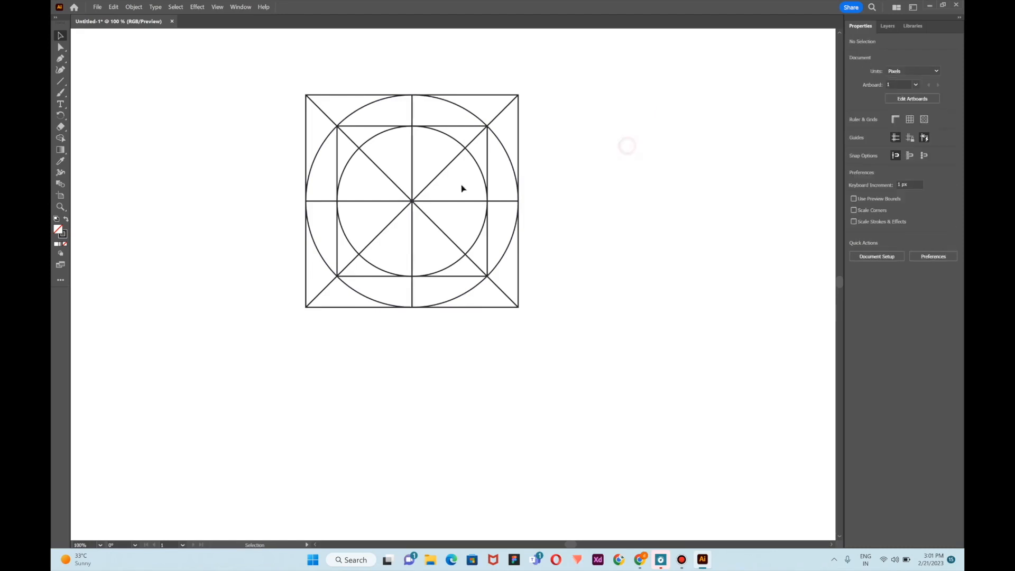
Offset the paths of both the vertical and horizontal center lines by 50 px with miter joins, and deselect them
{"action": "left_click", "coordinate": [413, 178]}
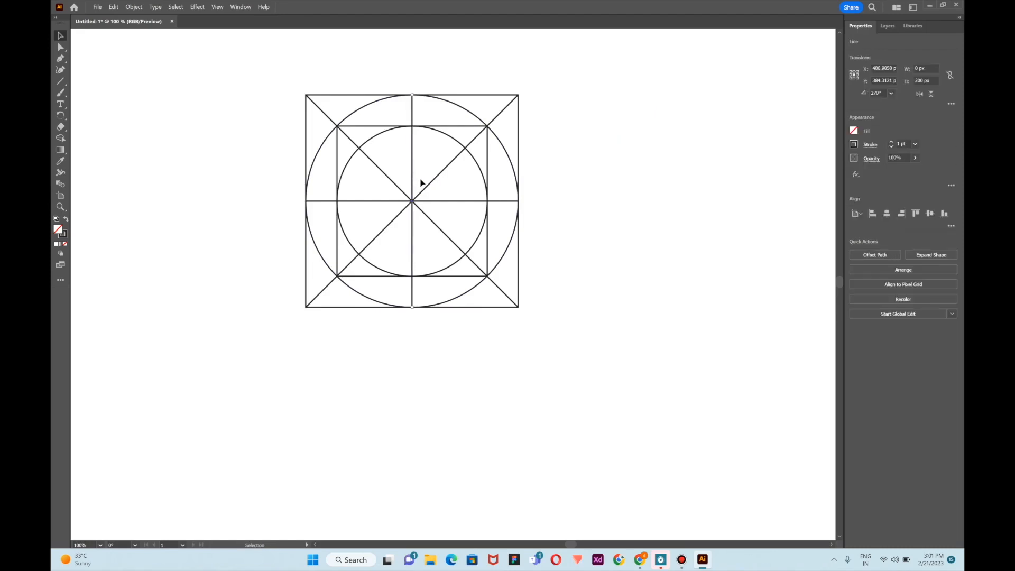
{"action": "left_click", "coordinate": [380, 204], "text": "shift"}
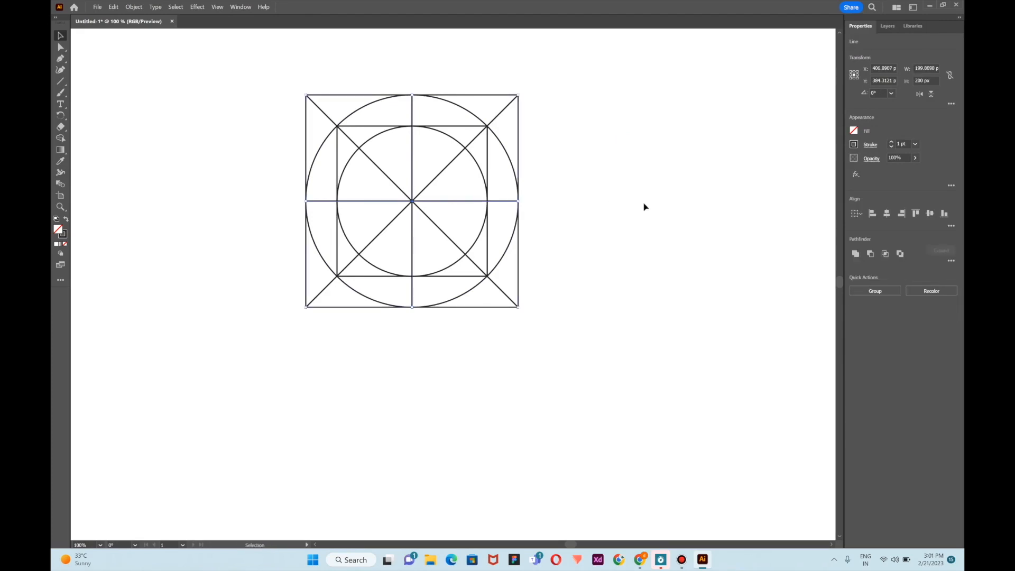
{"action": "left_click", "coordinate": [134, 7]}
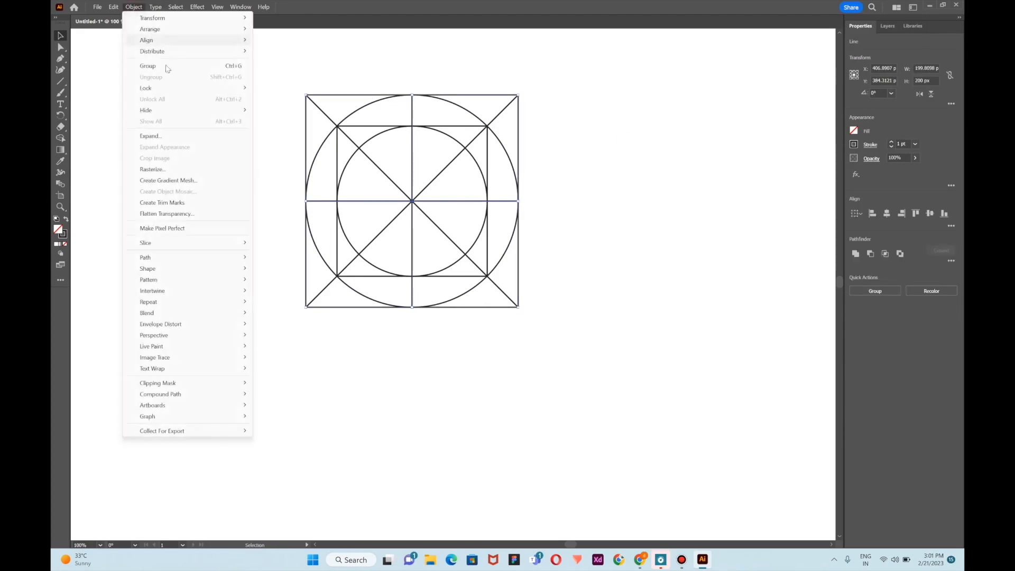
{"action": "mouse_move", "coordinate": [202, 260]}
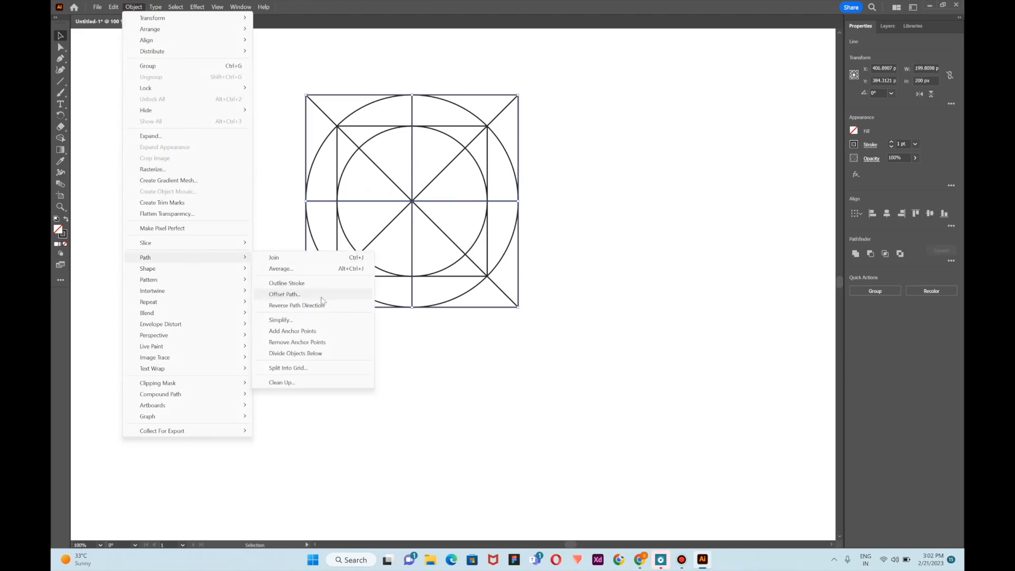
{"action": "left_click", "coordinate": [285, 294]}
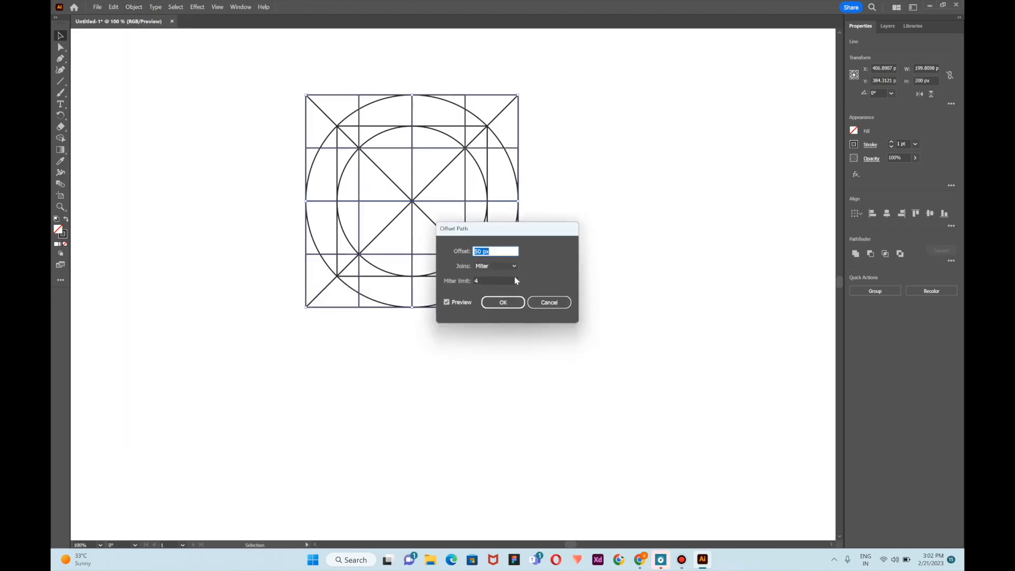
{"action": "left_click", "coordinate": [503, 303]}
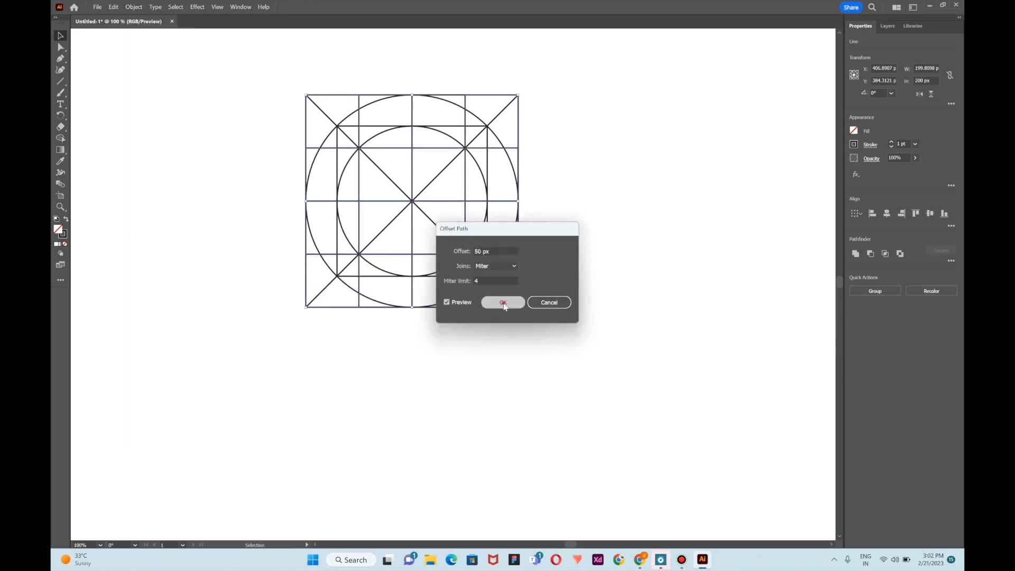
{"action": "left_click", "coordinate": [578, 177]}
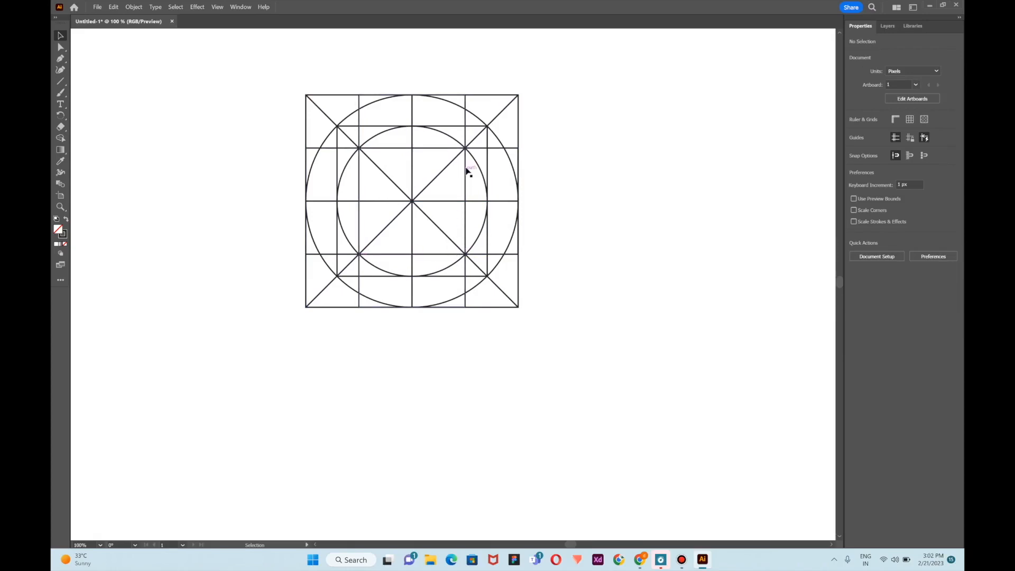
Duplicate the 141 px circle over the original and scale the copy from its center to about 100 px, fitting between the offset lines
{"action": "left_click", "coordinate": [374, 140]}
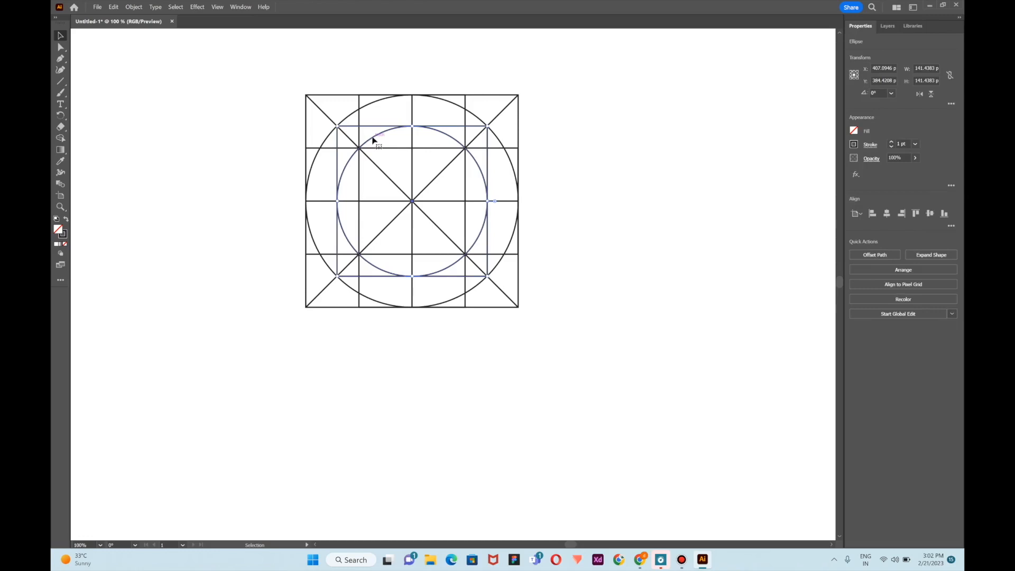
{"action": "key", "text": "a"}
{"action": "key", "text": "ctrl+c"}
{"action": "key", "text": "ctrl+v"}
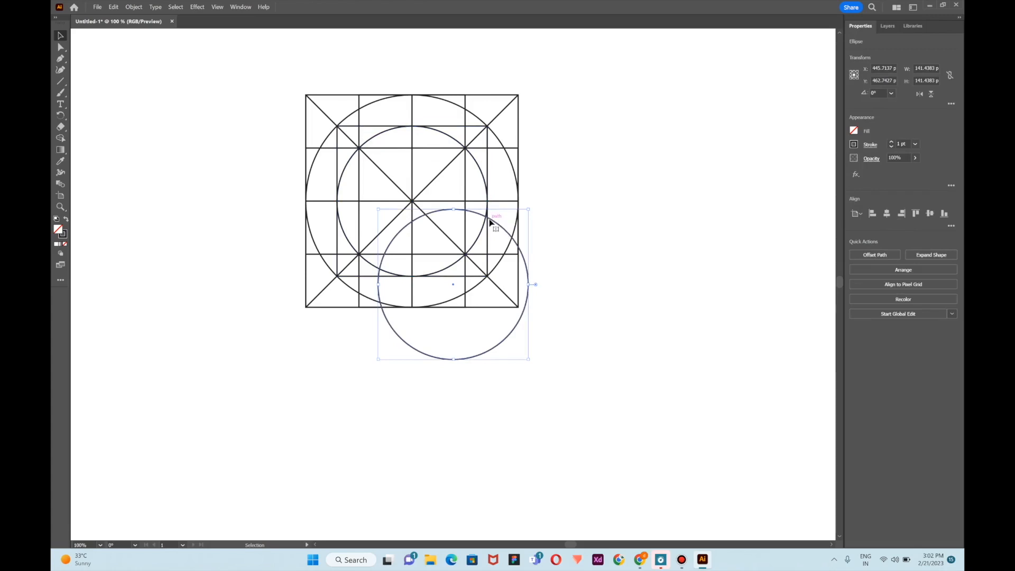
{"action": "left_click_drag", "start_coordinate": [489, 222], "coordinate": [449, 138]}
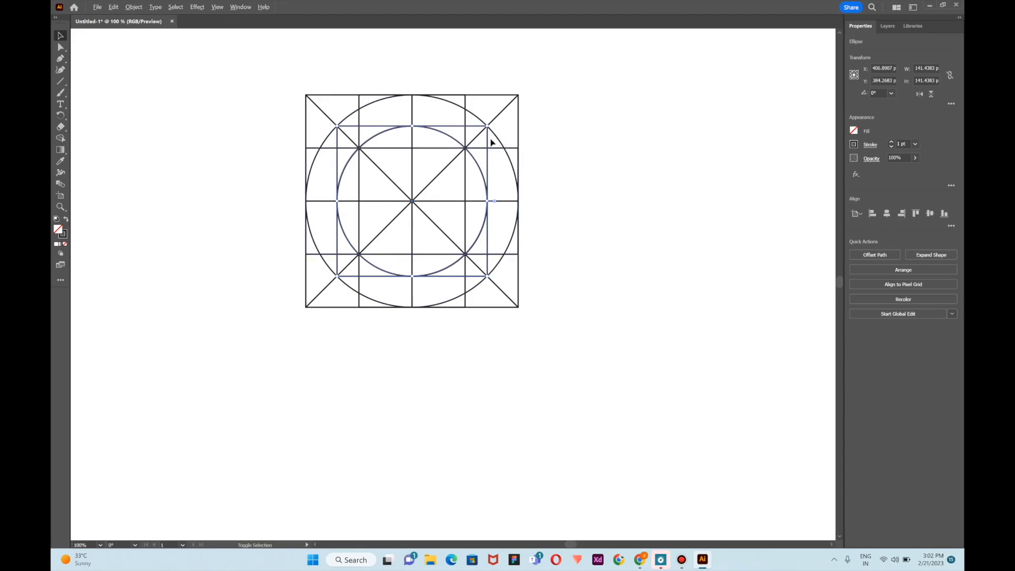
{"action": "left_click_drag", "start_coordinate": [487, 125], "coordinate": [466, 148]}
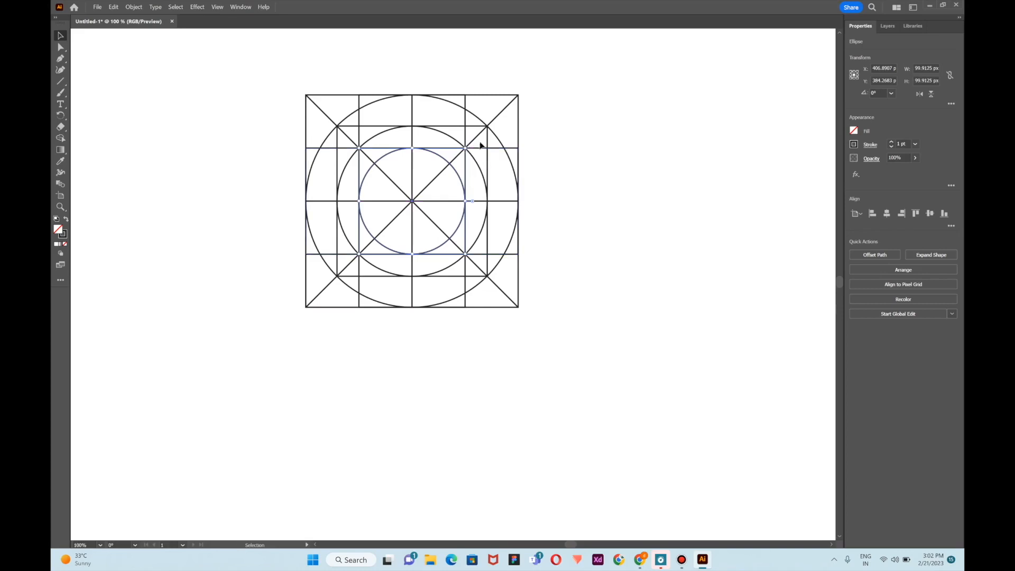
{"action": "left_click", "coordinate": [550, 150]}
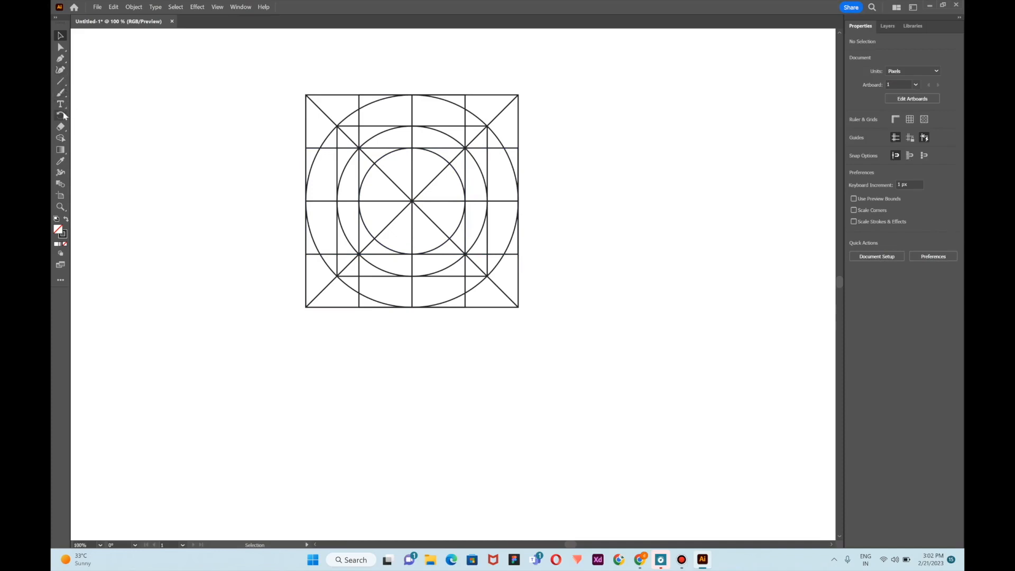
Create a 50 × 50 px circle in the empty space to the left of the figure
{"action": "left_click", "coordinate": [60, 81]}
{"action": "left_click_drag", "start_coordinate": [65, 86], "coordinate": [98, 93]}
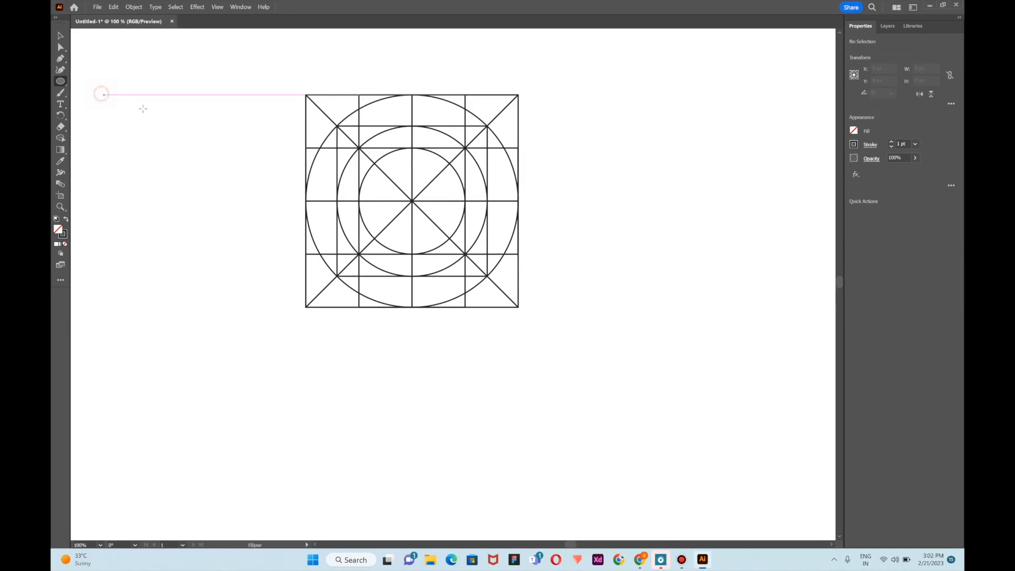
{"action": "left_click", "coordinate": [159, 142]}
{"action": "left_click_drag", "start_coordinate": [495, 259], "coordinate": [453, 266]}
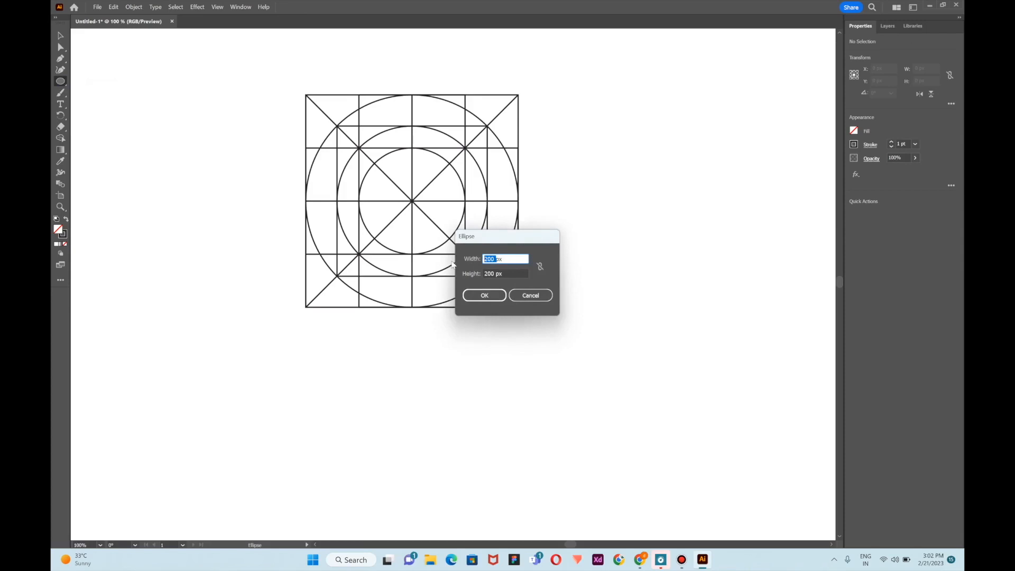
{"action": "key", "text": "BackSpace"}
{"action": "type", "text": "5"}
{"action": "left_click", "coordinate": [498, 270]}
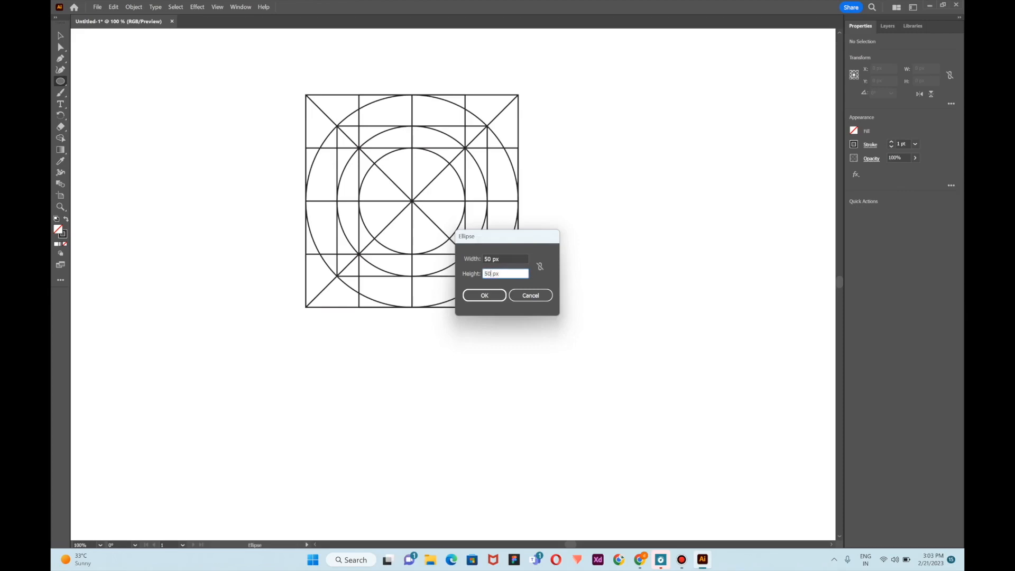
{"action": "left_click", "coordinate": [484, 295]}
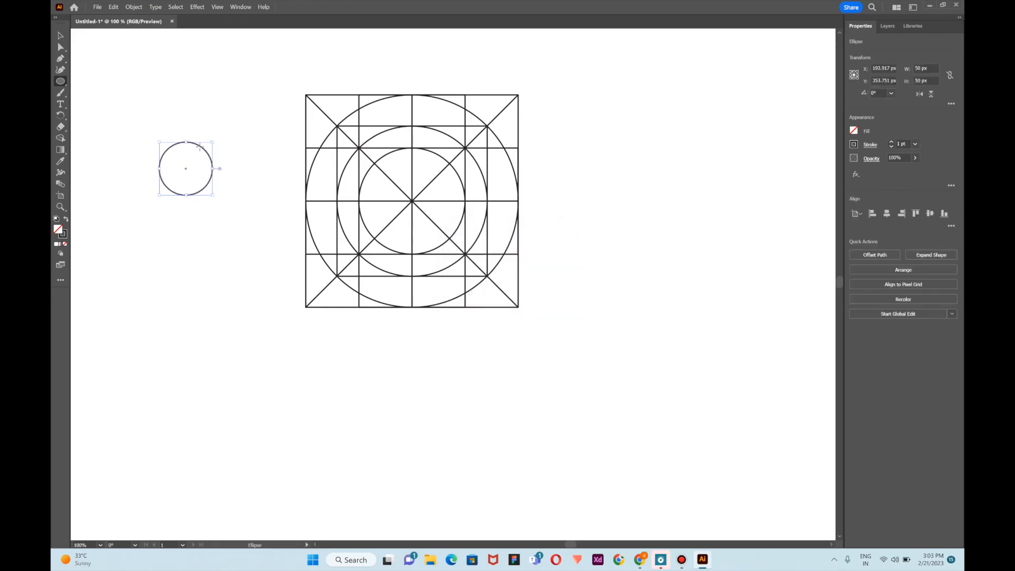
Move the 50 px circle onto the center of the figure and deselect it
{"action": "left_click", "coordinate": [59, 37]}
{"action": "left_click_drag", "start_coordinate": [203, 151], "coordinate": [427, 182]}
{"action": "left_click", "coordinate": [544, 176]}
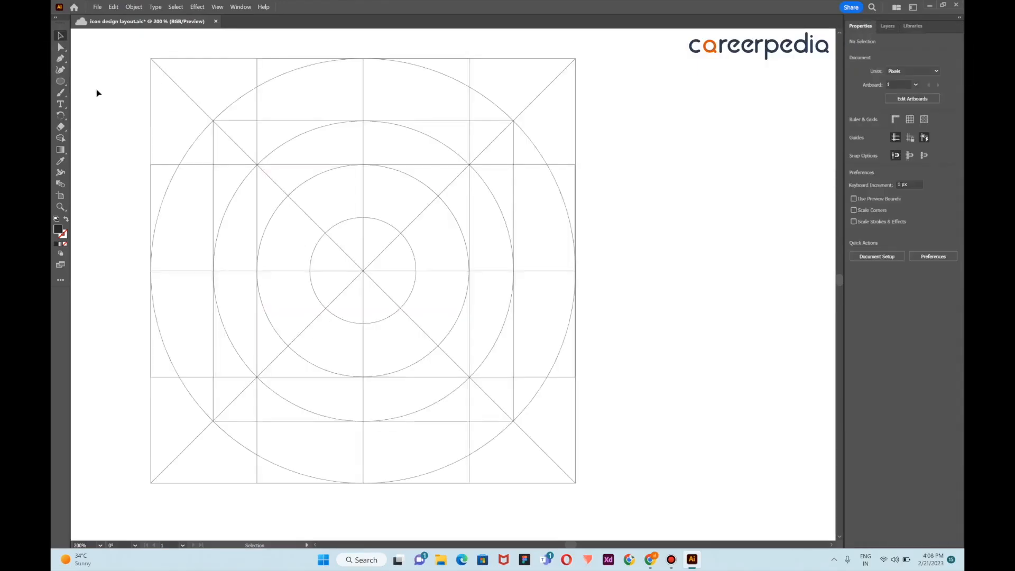
Draw a solid dark circle about 92 px wide on the icon layout grid and move it near the grid's center
{"action": "left_click", "coordinate": [61, 83]}
{"action": "right_click", "coordinate": [61, 83]}
{"action": "left_click", "coordinate": [105, 95]}
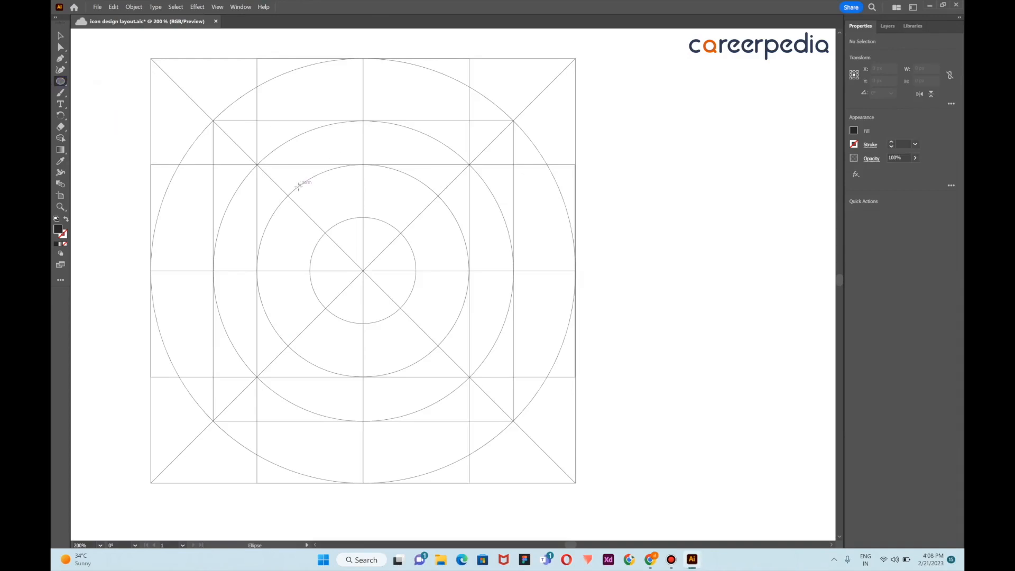
{"action": "left_click_drag", "start_coordinate": [287, 195], "coordinate": [481, 305]}
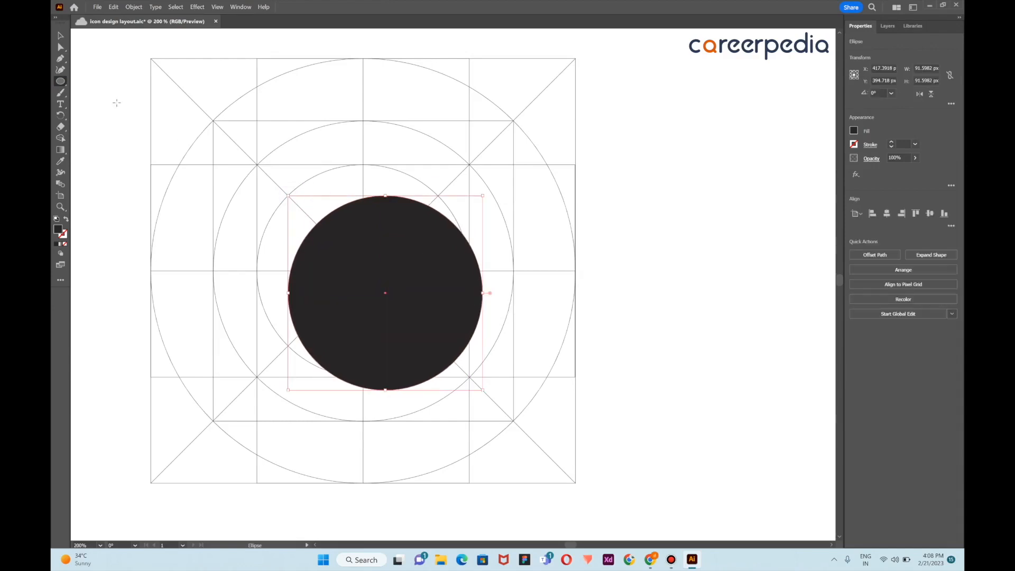
{"action": "left_click", "coordinate": [60, 35]}
{"action": "left_click_drag", "start_coordinate": [388, 230], "coordinate": [360, 202]}
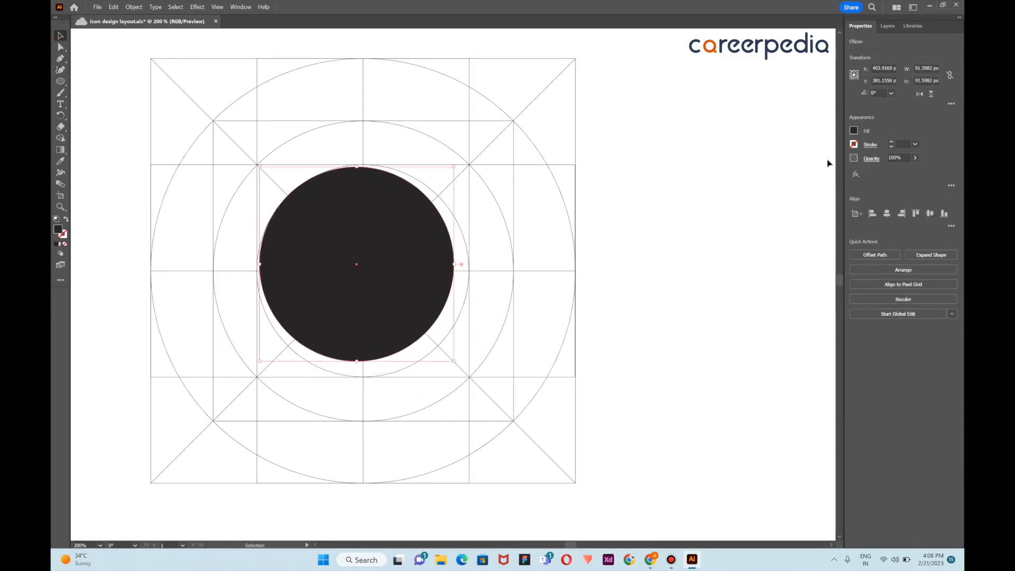
Remove the dark circle's fill and resize it to 100 × 100 px, fitting the central square of the grid
{"action": "left_click", "coordinate": [853, 131]}
{"action": "left_click", "coordinate": [750, 165]}
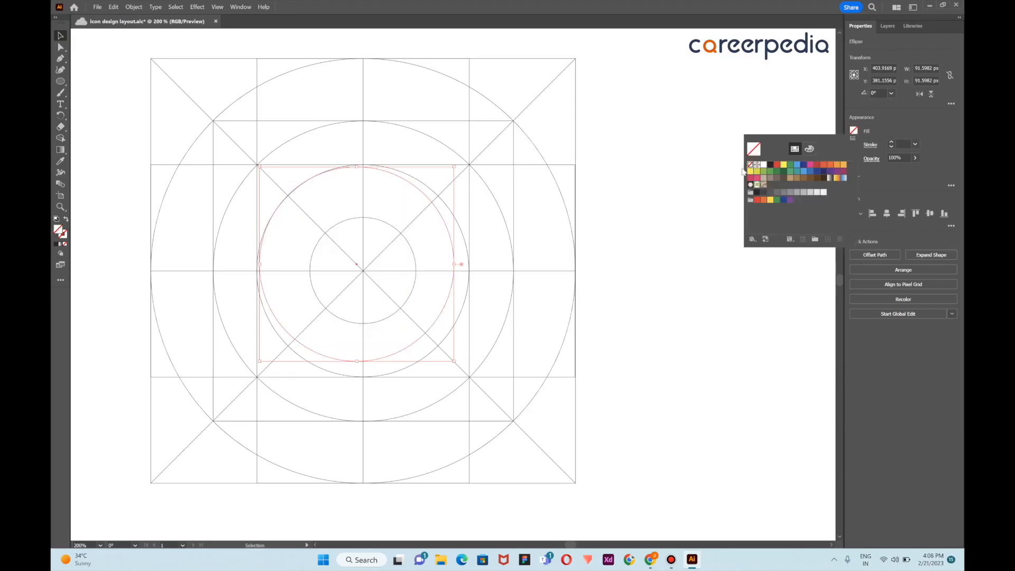
{"action": "left_click", "coordinate": [454, 363]}
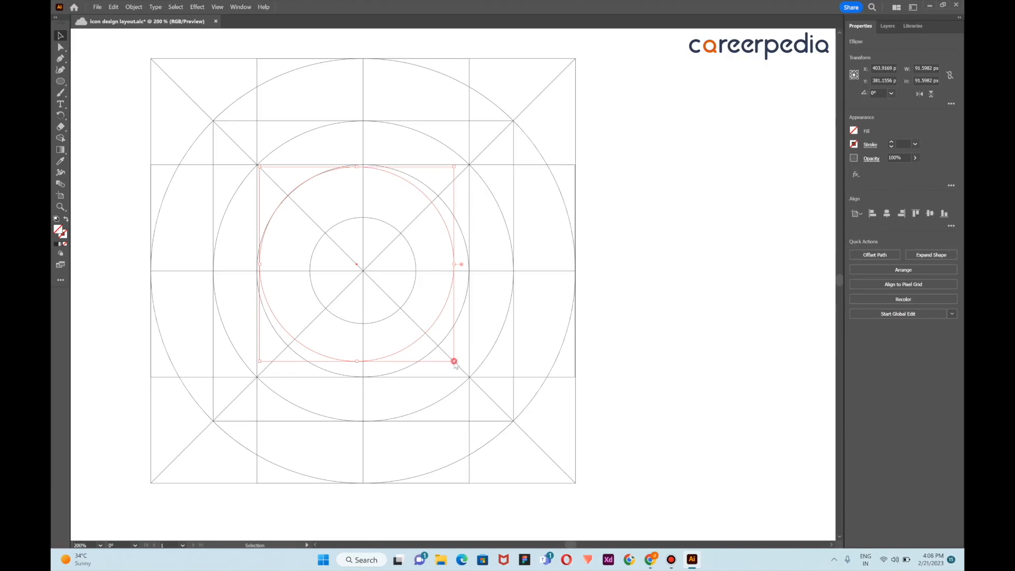
{"action": "left_click_drag", "start_coordinate": [454, 362], "coordinate": [469, 374]}
{"action": "left_click_drag", "start_coordinate": [258, 374], "coordinate": [257, 377]}
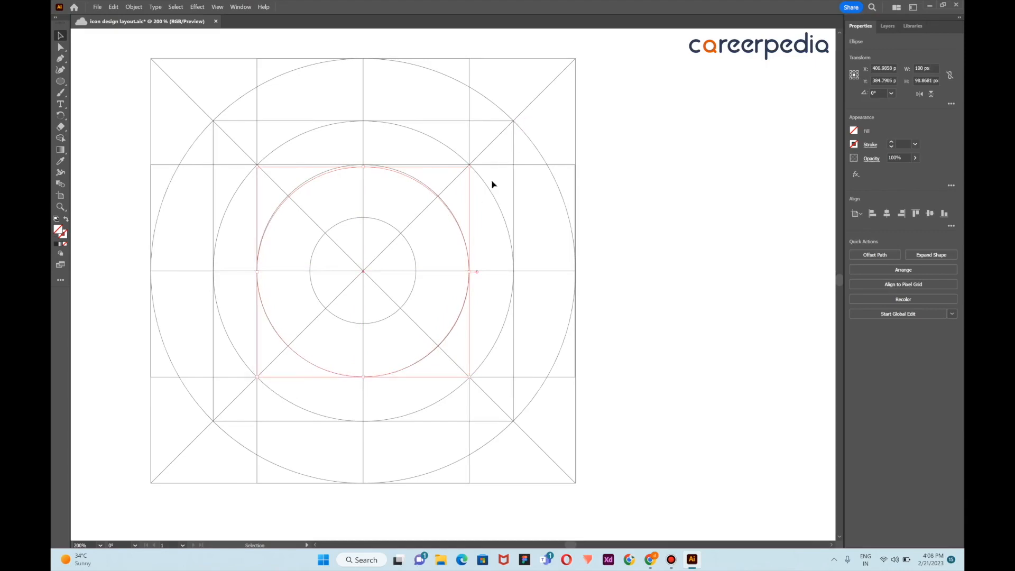
{"action": "left_click_drag", "start_coordinate": [469, 166], "coordinate": [469, 164]}
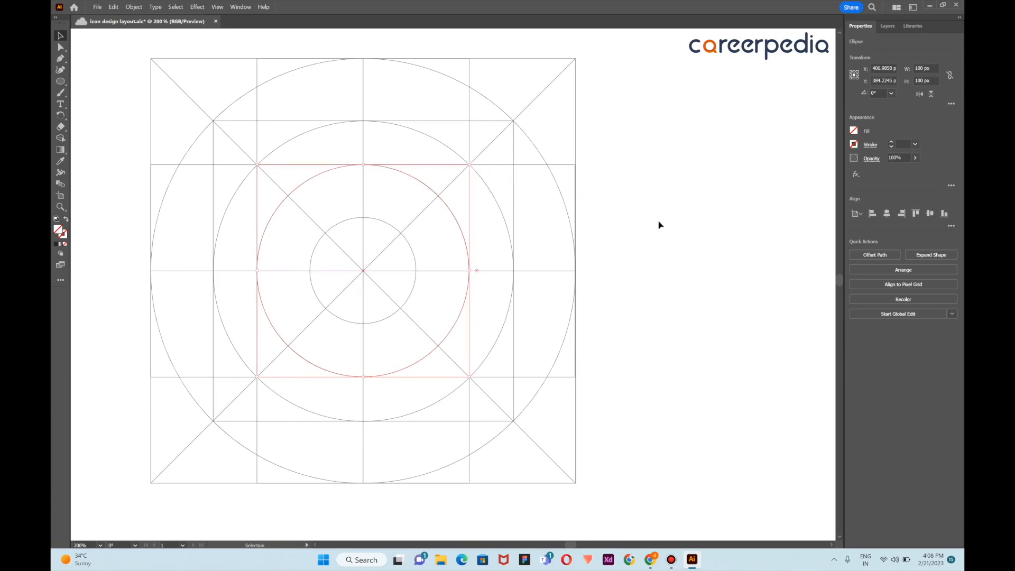
Give the 100 px circle a dark stroke of 15 pt, deselect it and save the document
{"action": "left_click", "coordinate": [853, 148]}
{"action": "left_click", "coordinate": [770, 179]}
{"action": "left_click", "coordinate": [898, 146]}
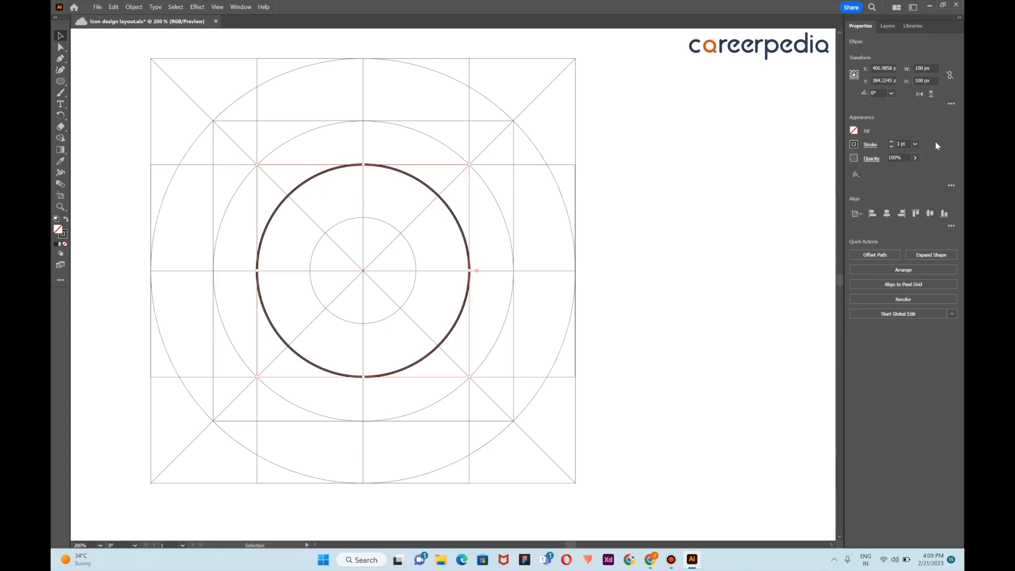
{"action": "left_click", "coordinate": [897, 144]}
{"action": "key", "text": "Return"}
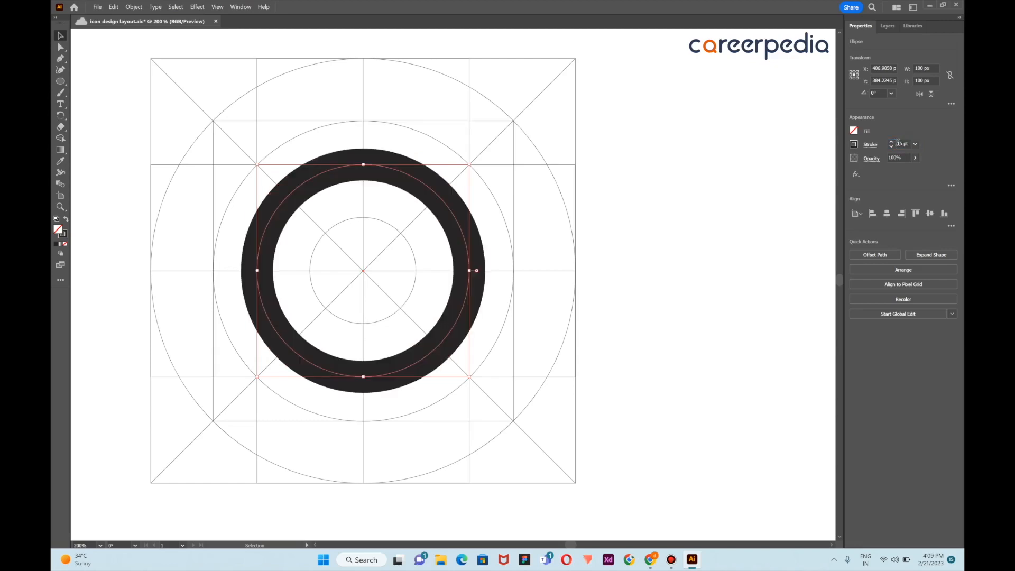
{"action": "left_click", "coordinate": [691, 217]}
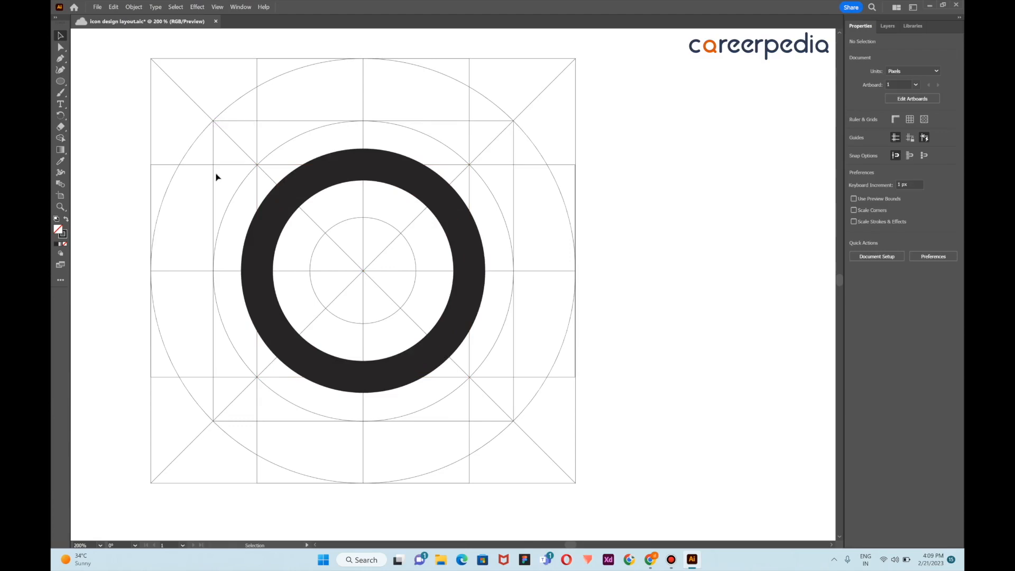
{"action": "key", "text": "ctrl+s"}
Move the thick ring diagonally up and left on the grid, then enlarge it slightly from its lower-right corner
{"action": "left_click", "coordinate": [376, 166]}
{"action": "key", "text": "ctrl+shift+a"}
{"action": "left_click_drag", "start_coordinate": [363, 164], "coordinate": [339, 154]}
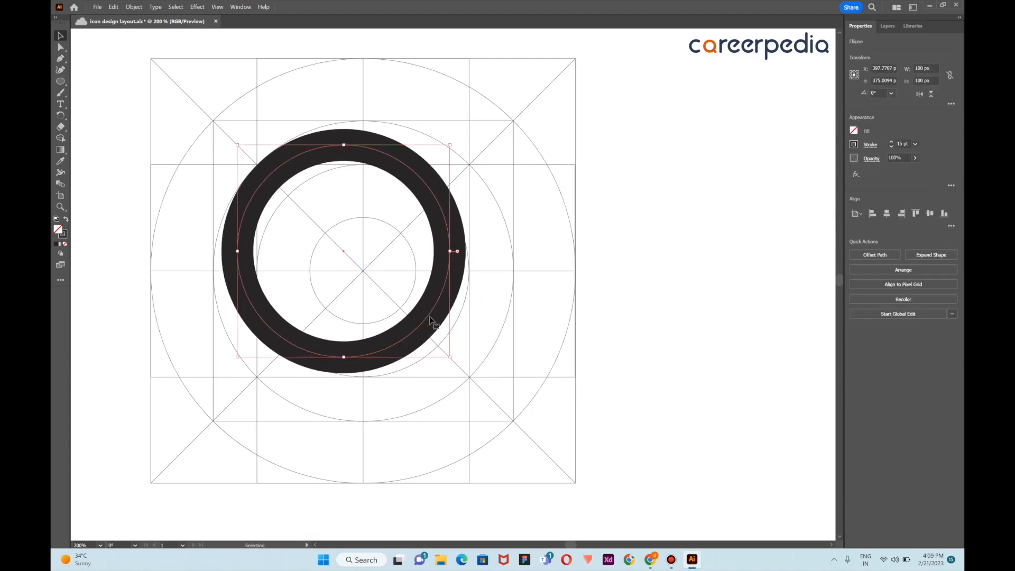
{"action": "left_click_drag", "start_coordinate": [451, 357], "coordinate": [468, 369]}
{"action": "left_click", "coordinate": [534, 378]}
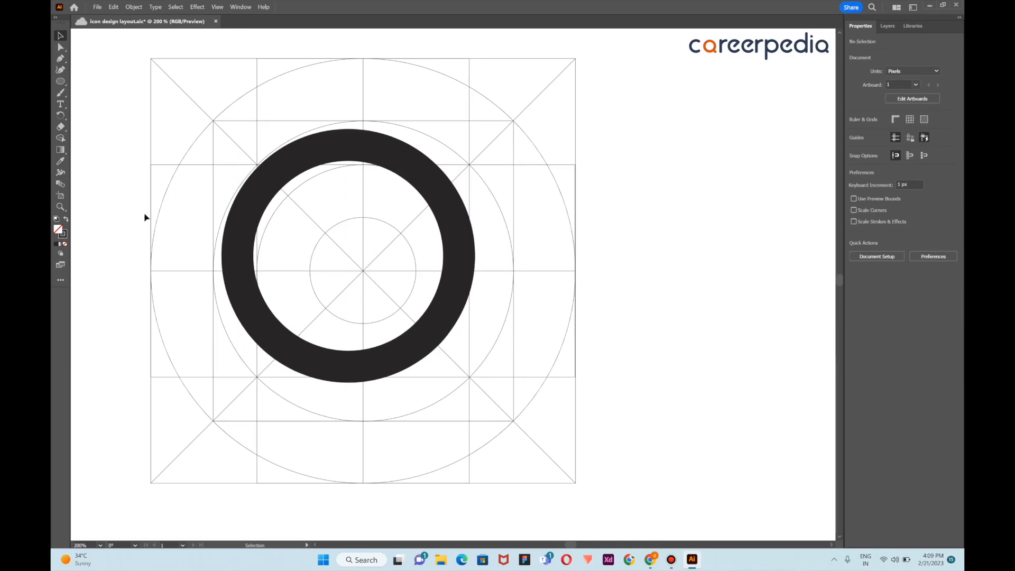
Draw a 15 pt diagonal handle line, about 42 × 42 px, from the middle square's lower-right corner to the ring
{"action": "left_click", "coordinate": [62, 82]}
{"action": "left_click_drag", "start_coordinate": [62, 81], "coordinate": [92, 128]}
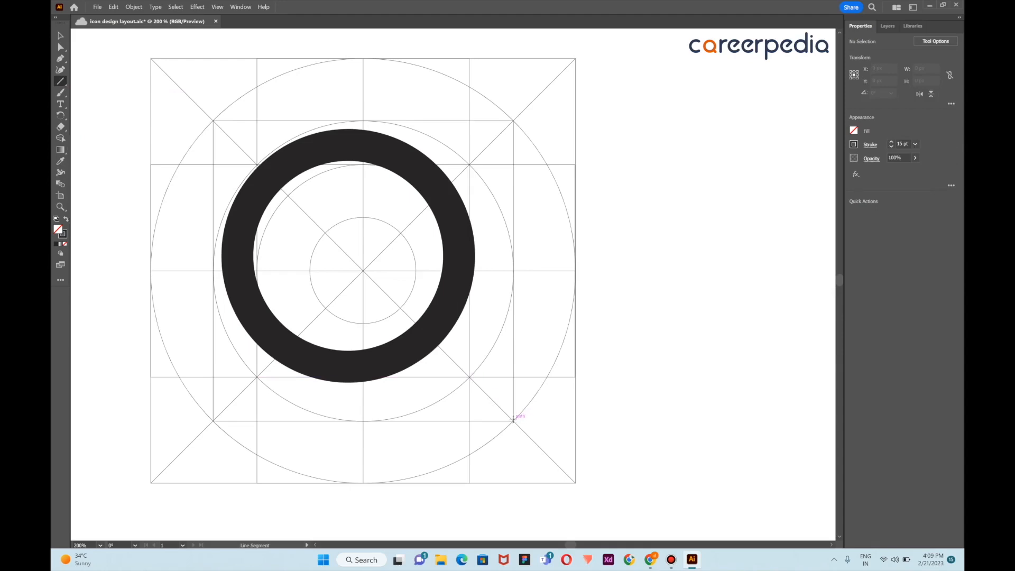
{"action": "mouse_move", "coordinate": [513, 421]}
{"action": "left_mouse_down"}
{"action": "mouse_move", "coordinate": [420, 348]}
{"action": "mouse_move", "coordinate": [424, 331]}
{"action": "left_mouse_up"}
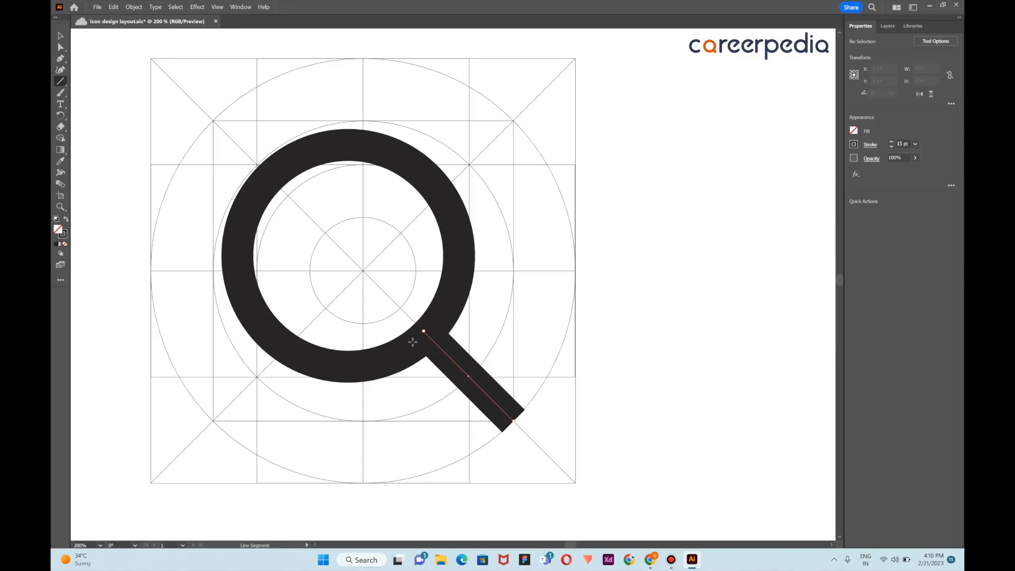
{"action": "left_click", "coordinate": [60, 36]}
{"action": "left_click", "coordinate": [564, 250]}
{"action": "key", "text": "ctrl+minus"}
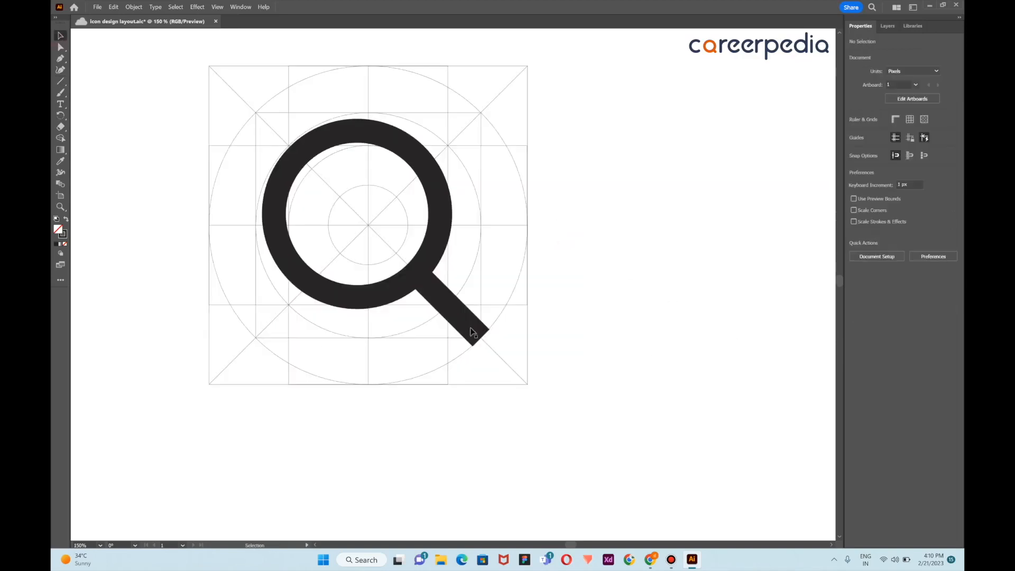
Expand the fill and stroke of the ring and handle together into filled shapes
{"action": "left_click", "coordinate": [473, 336]}
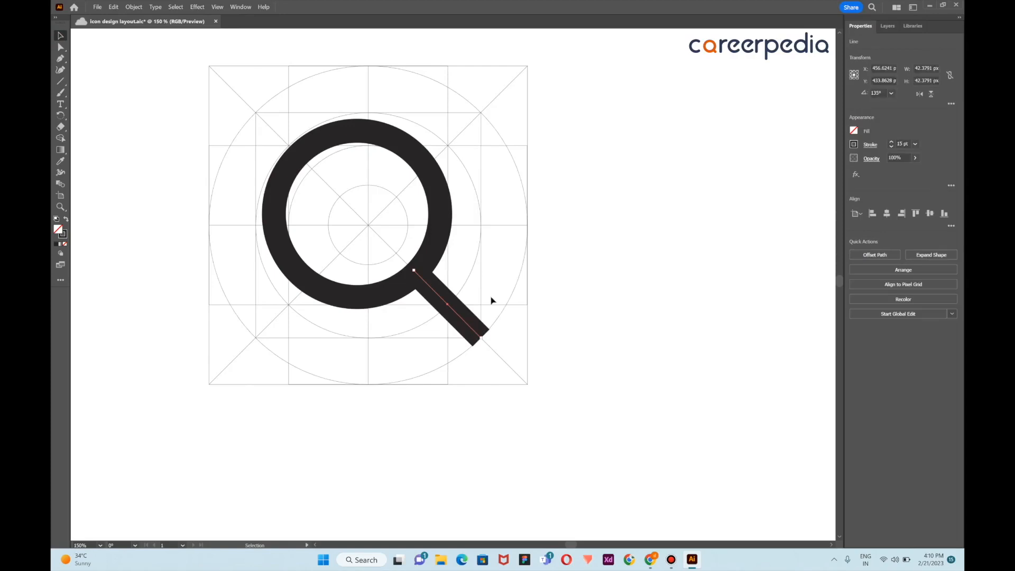
{"action": "left_click", "coordinate": [408, 152], "text": "shift"}
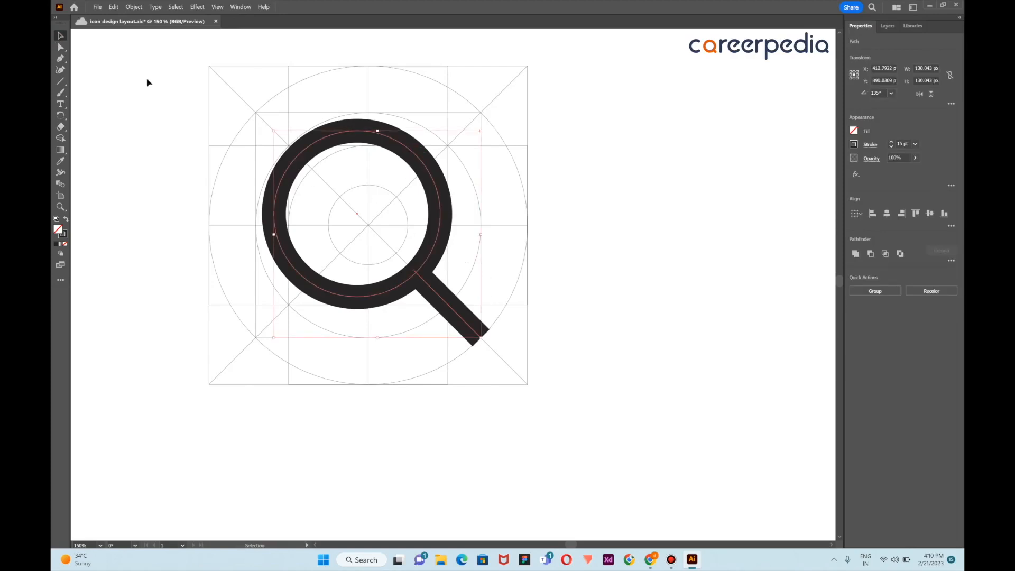
{"action": "left_click", "coordinate": [134, 7]}
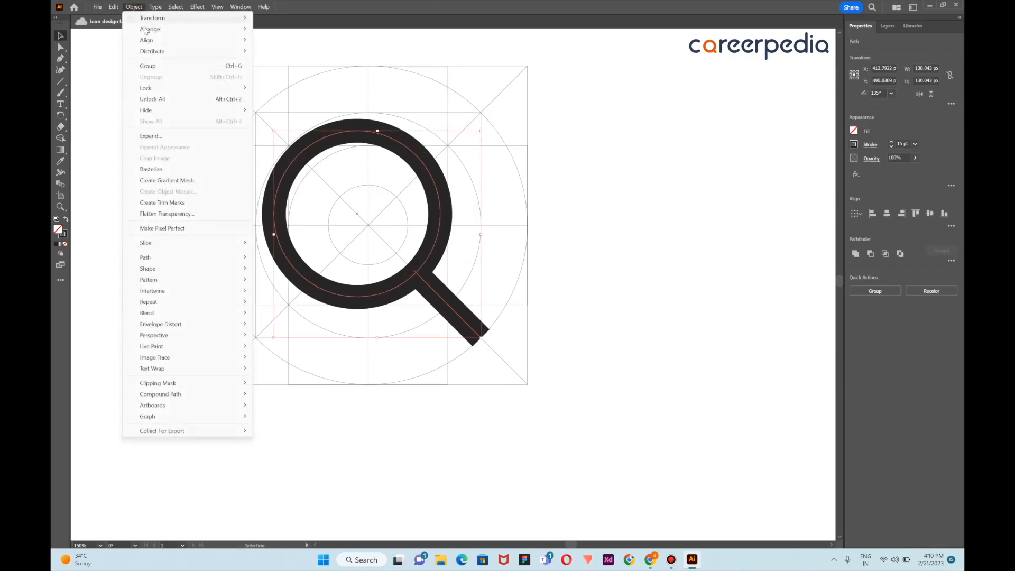
{"action": "left_click", "coordinate": [165, 137]}
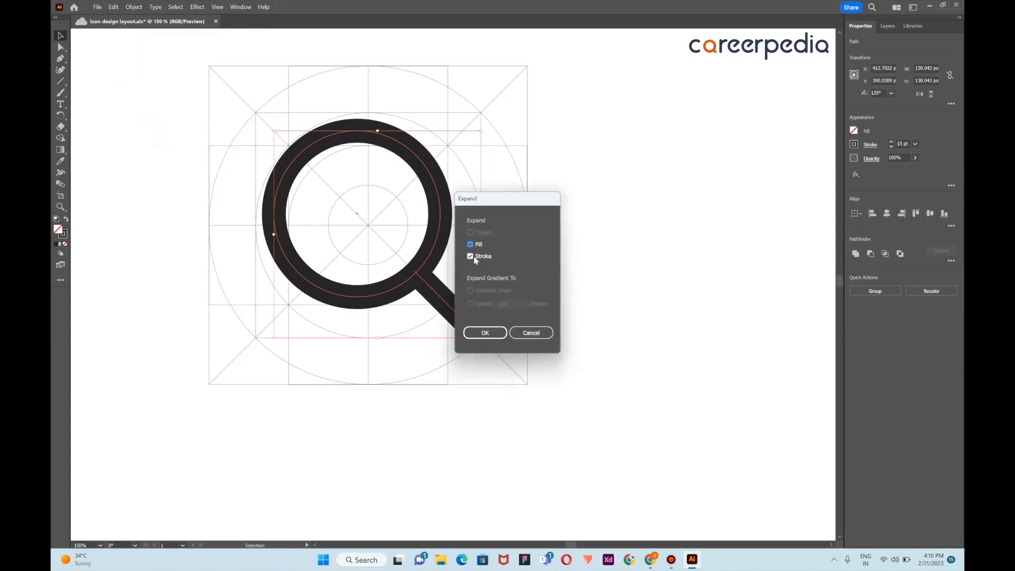
{"action": "left_click", "coordinate": [485, 333]}
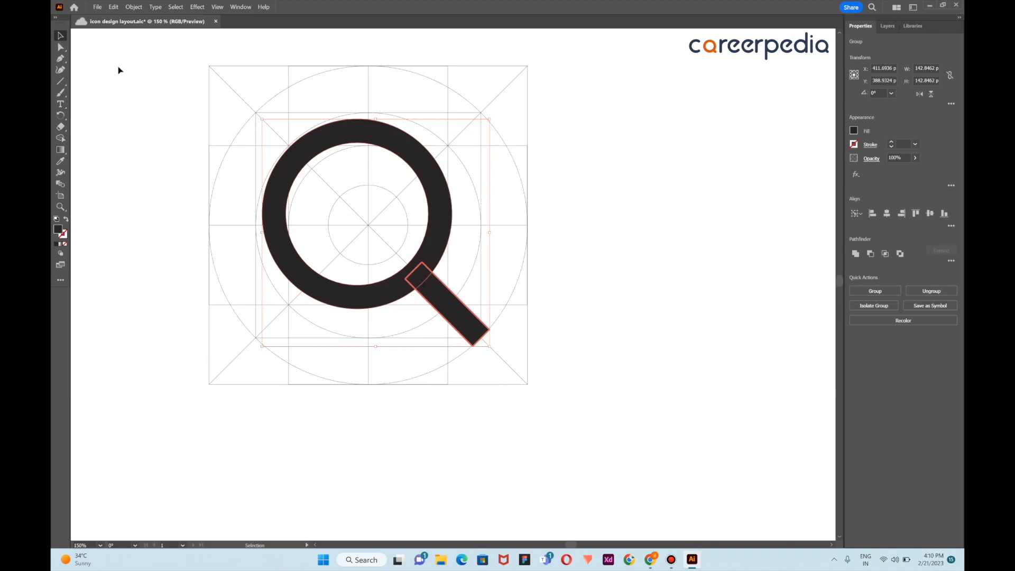
Round the handle's corners to the maximum so both of its ends become semicircular, and deselect it
{"action": "scroll", "coordinate": [509, 286], "scroll_direction": "up", "scroll_amount": 2}
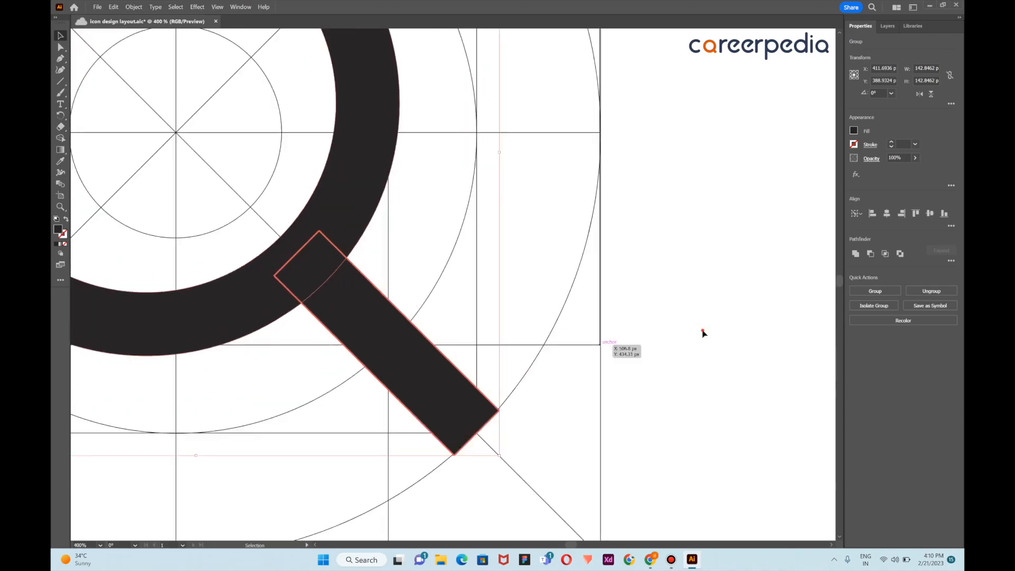
{"action": "left_click", "coordinate": [562, 339]}
{"action": "left_click", "coordinate": [416, 373]}
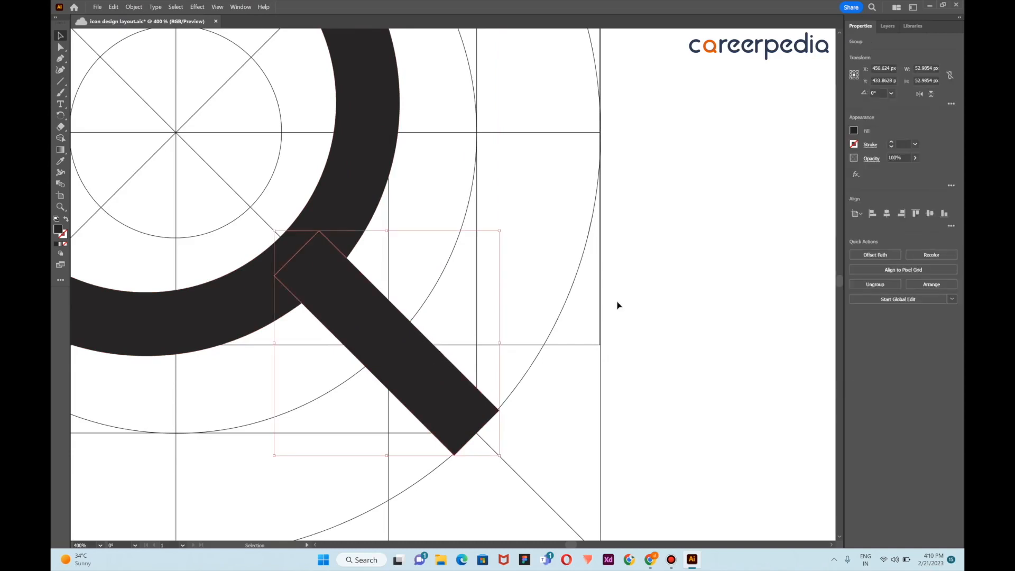
{"action": "left_click", "coordinate": [61, 48]}
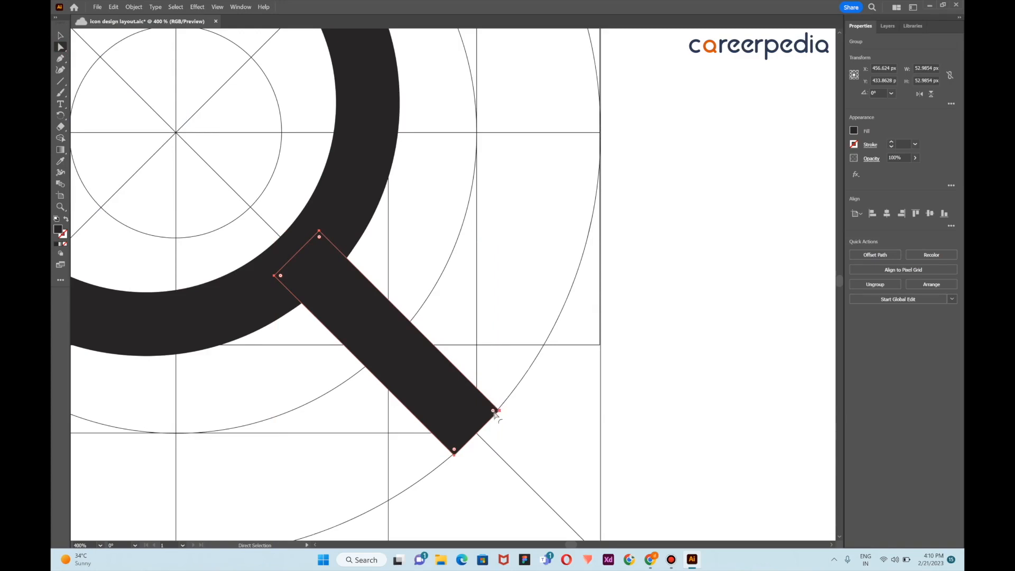
{"action": "scroll", "coordinate": [496, 413], "scroll_direction": "up", "scroll_amount": 3}
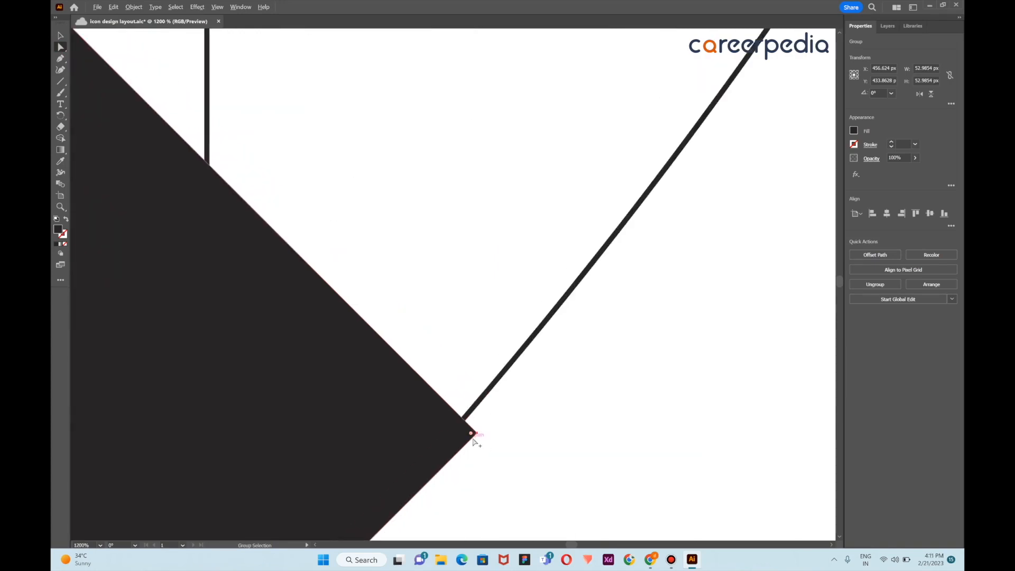
{"action": "scroll", "coordinate": [473, 440], "scroll_direction": "down", "scroll_amount": 3}
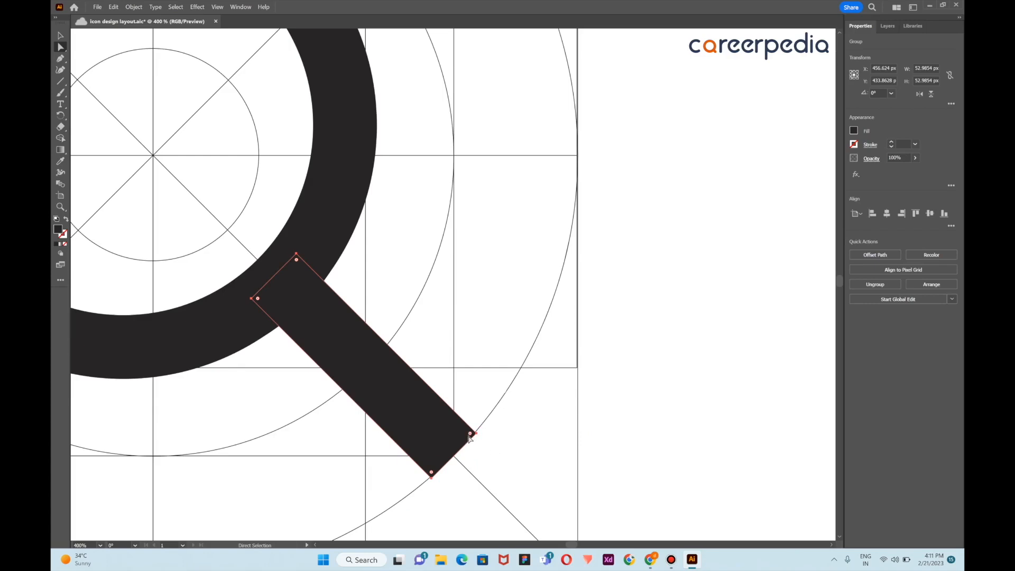
{"action": "left_click_drag", "start_coordinate": [471, 435], "coordinate": [351, 391]}
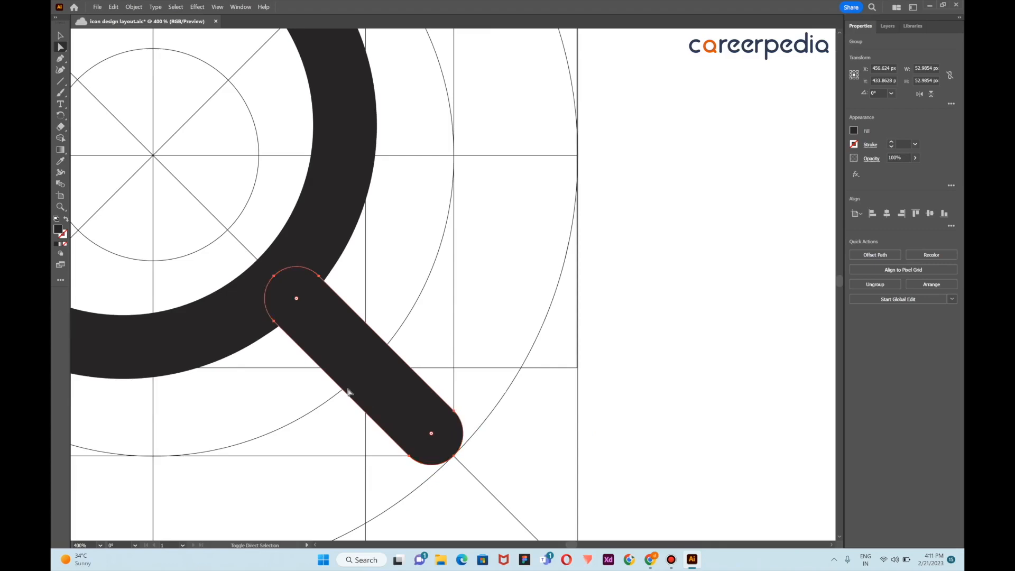
{"action": "left_click_drag", "start_coordinate": [431, 435], "coordinate": [572, 501]}
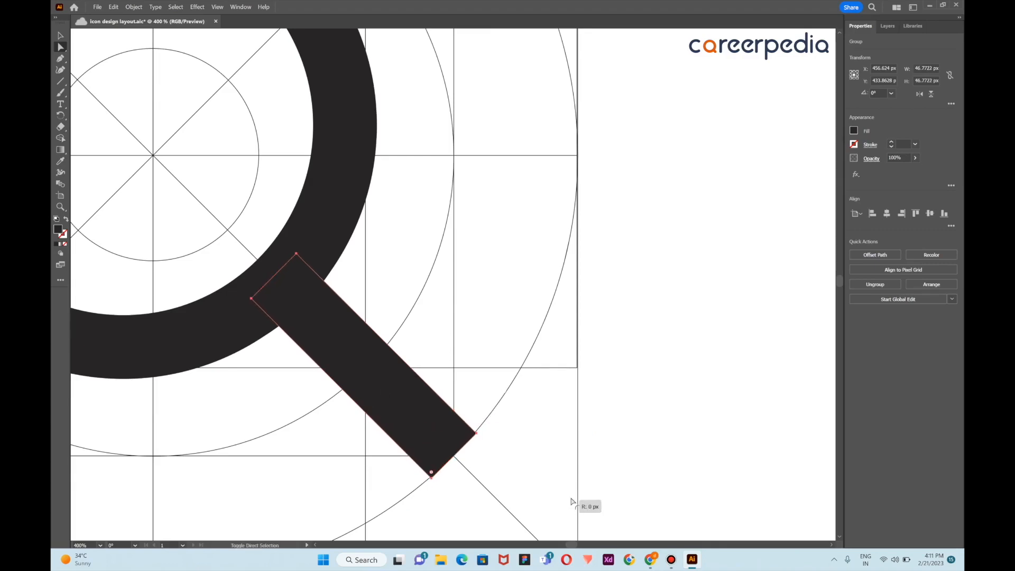
{"action": "left_click_drag", "start_coordinate": [572, 502], "coordinate": [311, 386]}
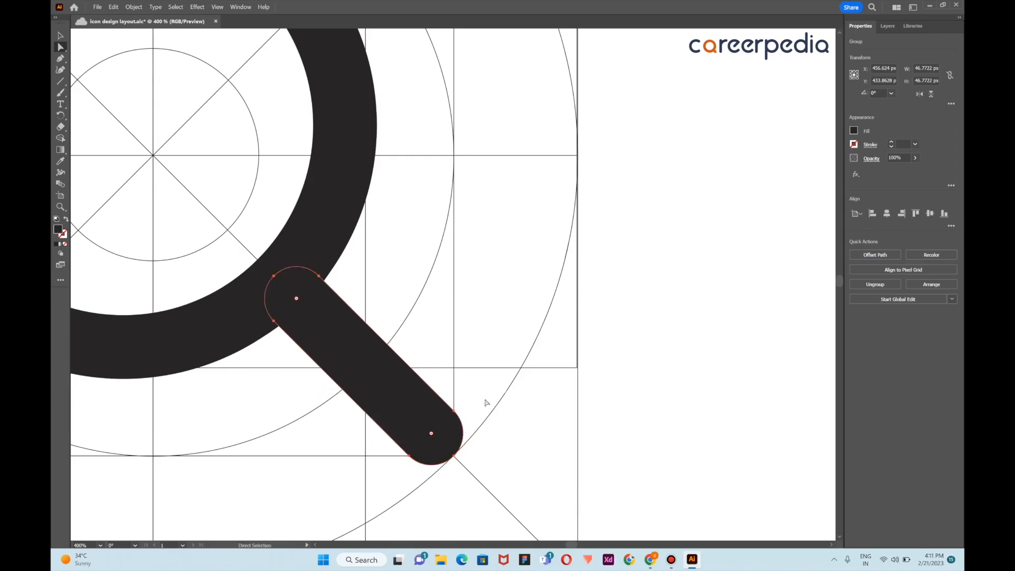
{"action": "left_click", "coordinate": [632, 203]}
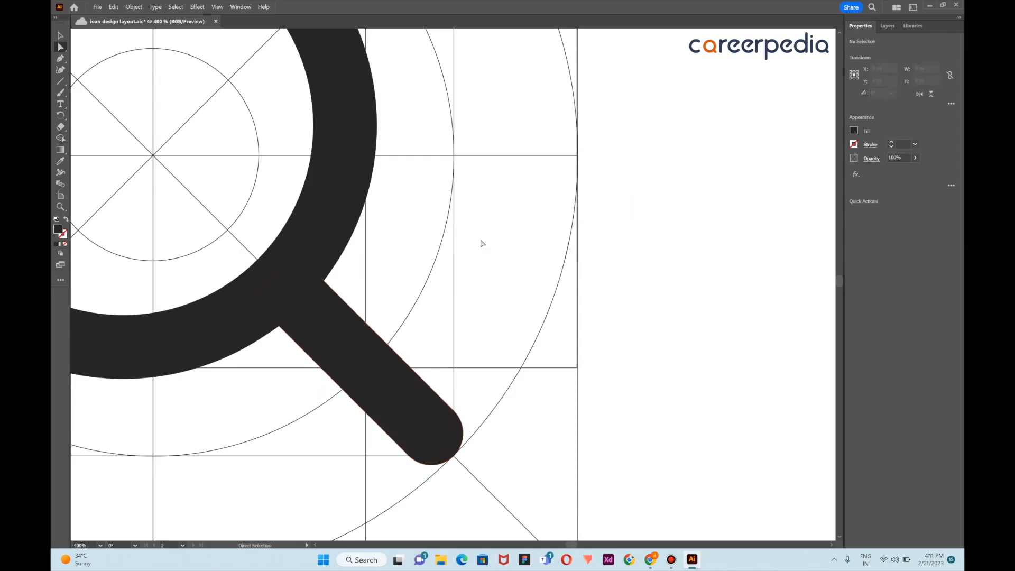
Select the ring and handle together and move the magnifier off the grid into the empty space at its left
{"action": "scroll", "coordinate": [472, 239], "scroll_direction": "down", "scroll_amount": 2}
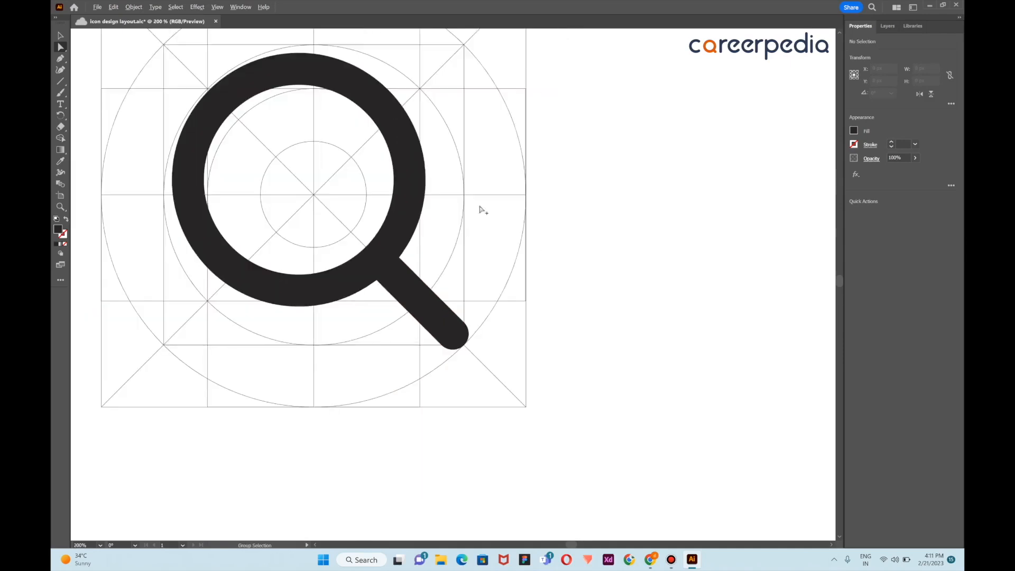
{"action": "left_click", "coordinate": [397, 131]}
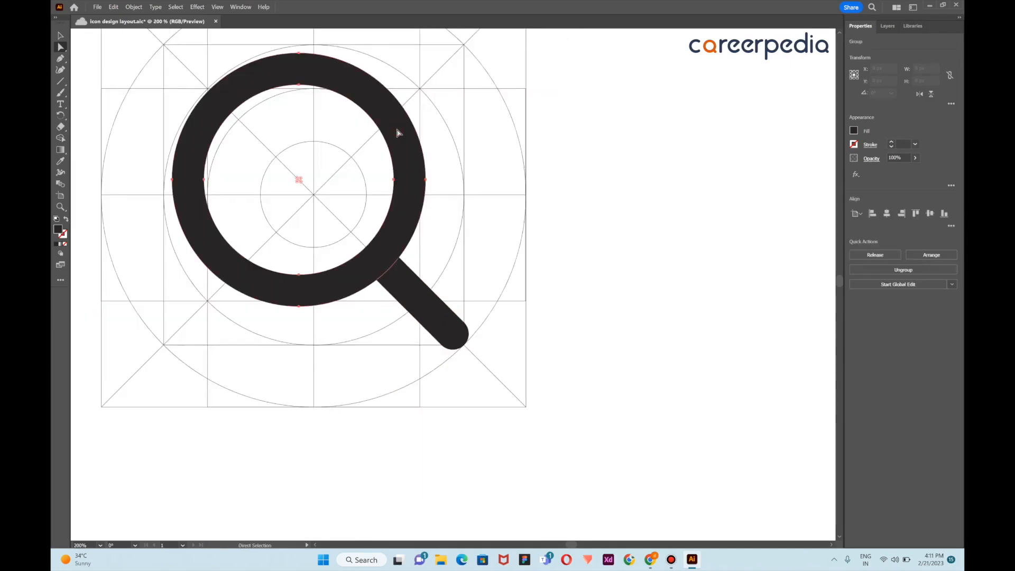
{"action": "left_click", "coordinate": [407, 286], "text": "shift"}
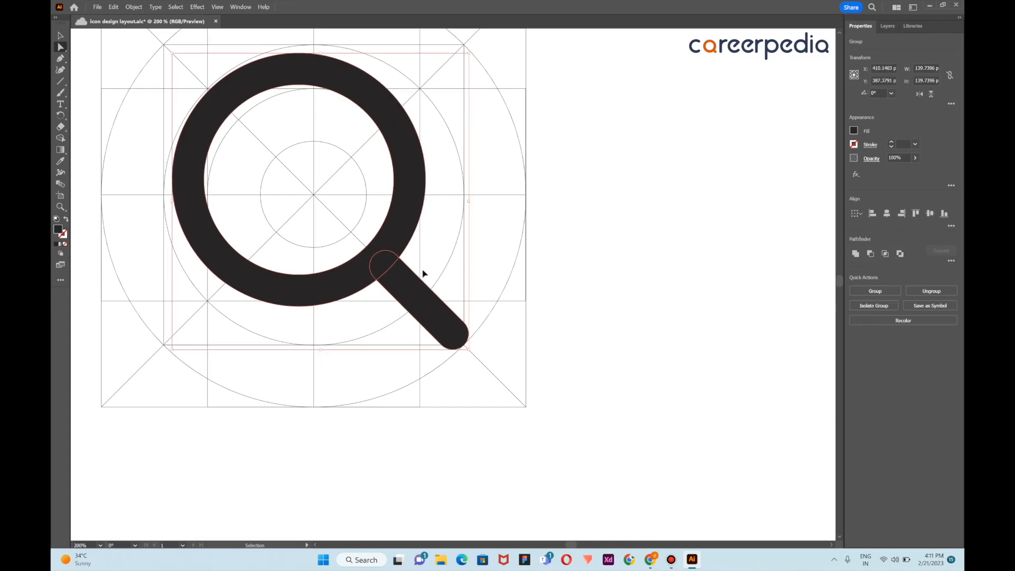
{"action": "key", "text": "a"}
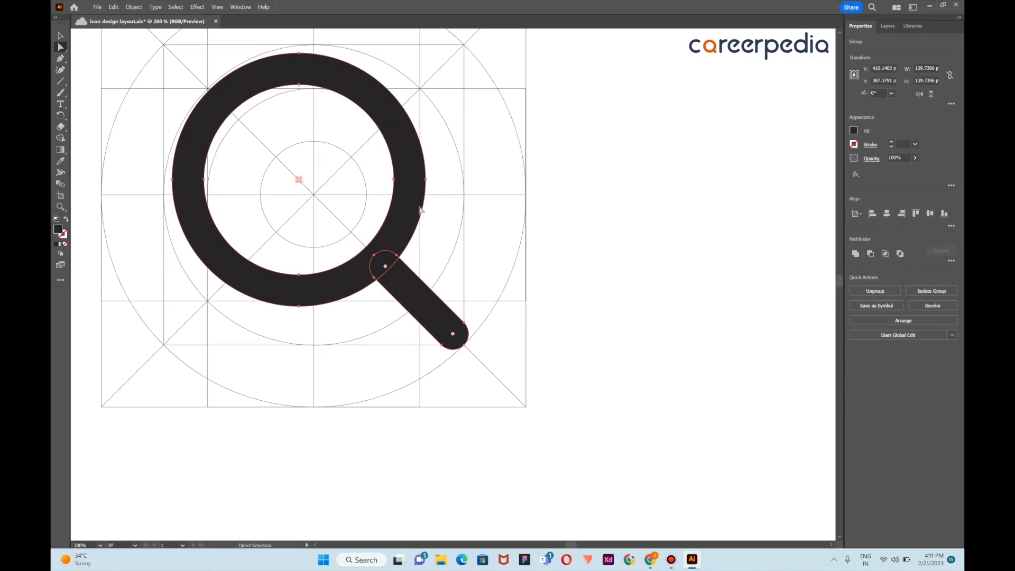
{"action": "left_click_drag", "start_coordinate": [417, 202], "coordinate": [284, 213]}
{"action": "scroll", "coordinate": [756, 222], "scroll_direction": "down", "scroll_amount": 2}
{"action": "left_click", "coordinate": [381, 204]}
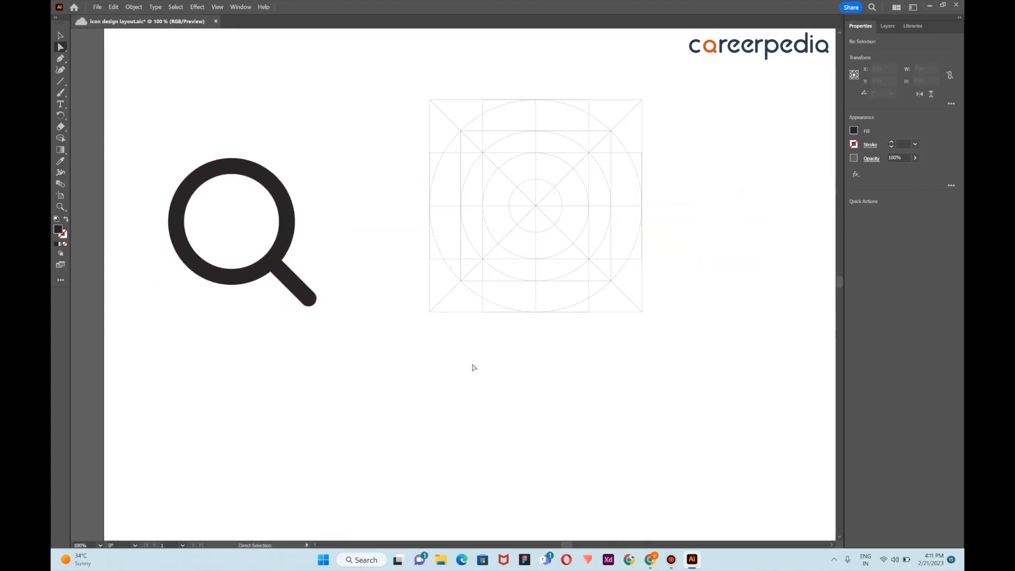